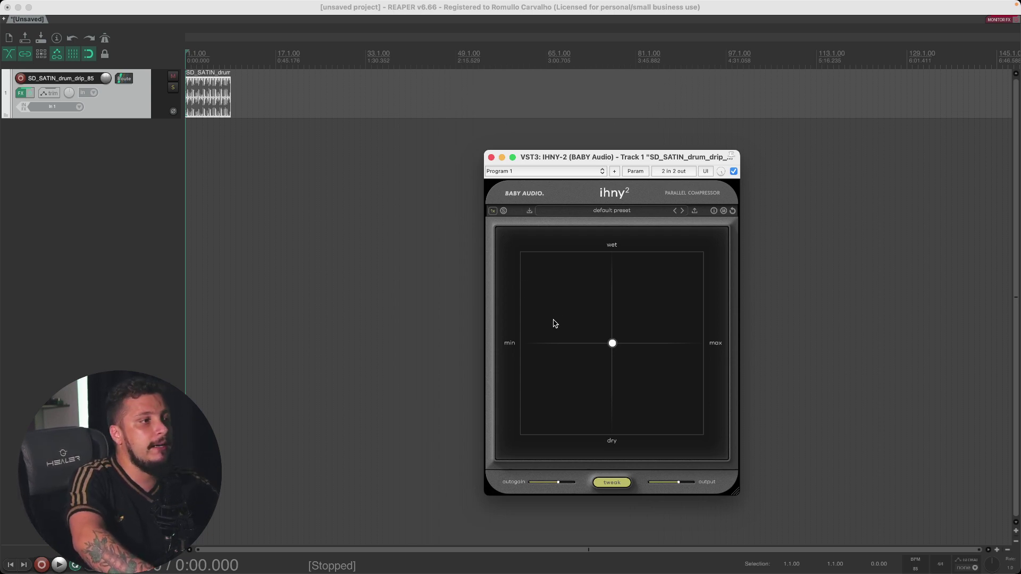
# Look over the compressor's oversampling options and try its solo mode on and off.
pyautogui.click(493, 212)
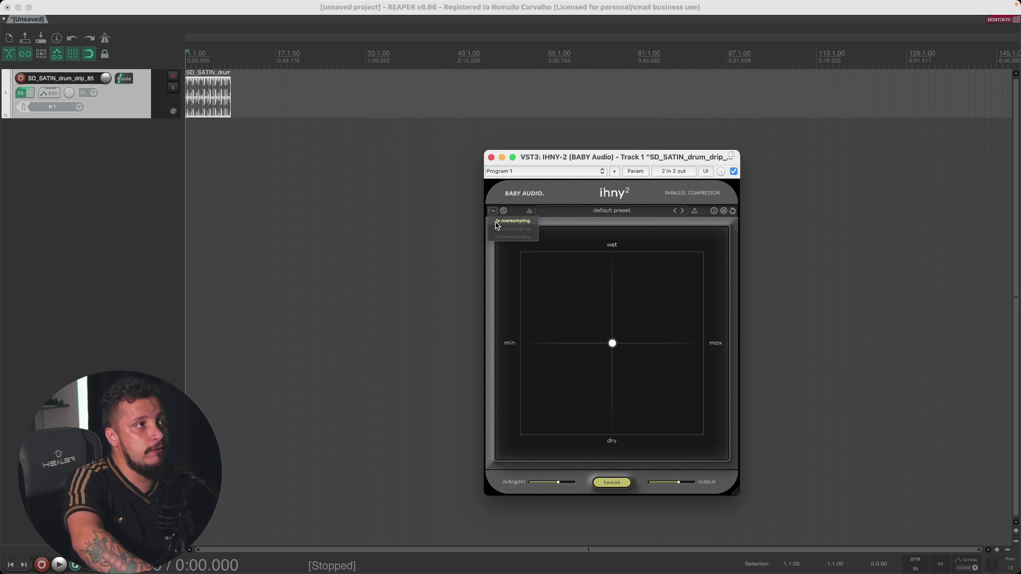
pyautogui.click(497, 266)
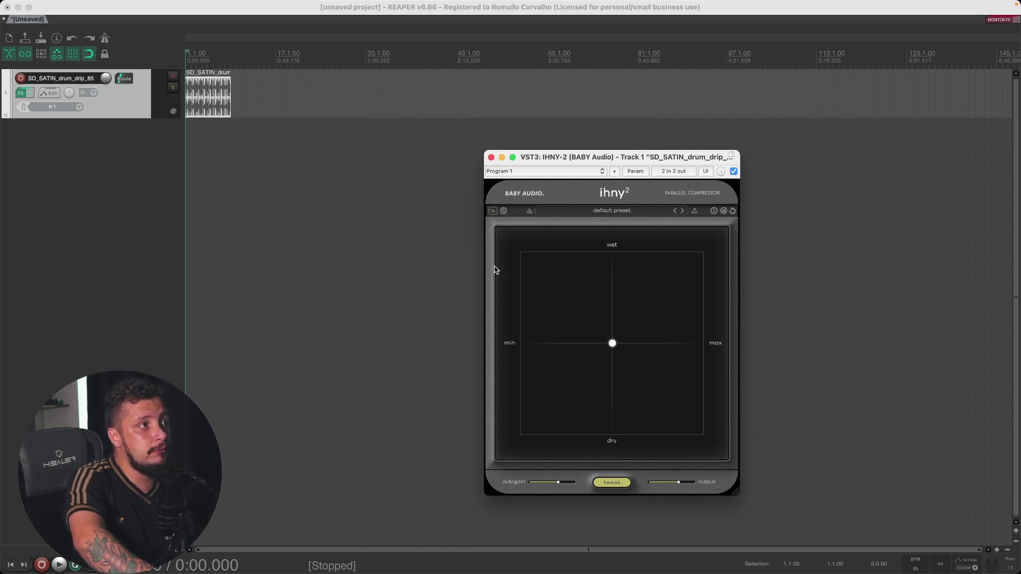
pyautogui.click(504, 211)
pyautogui.click(504, 212)
pyautogui.click(505, 211)
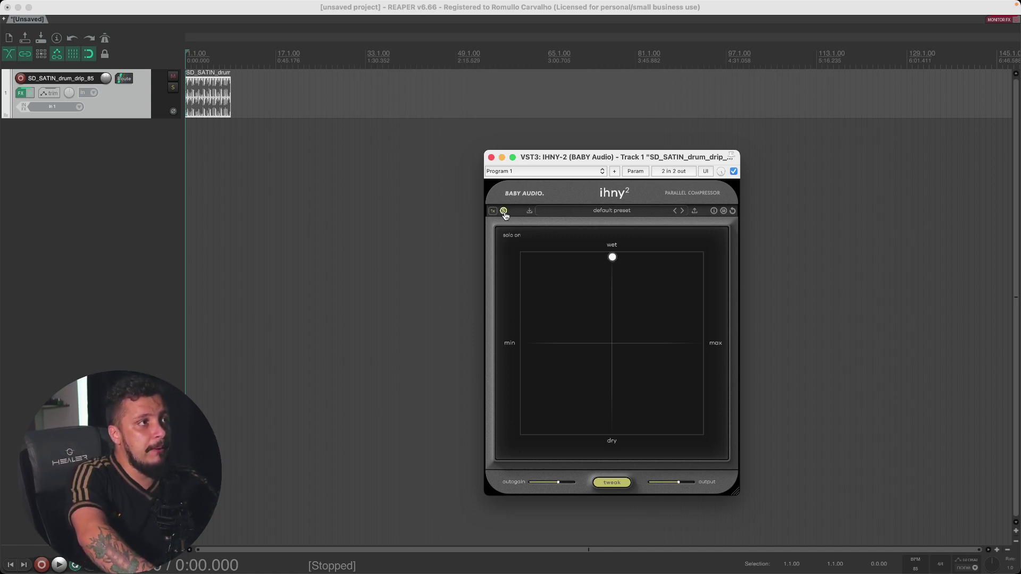
pyautogui.click(504, 212)
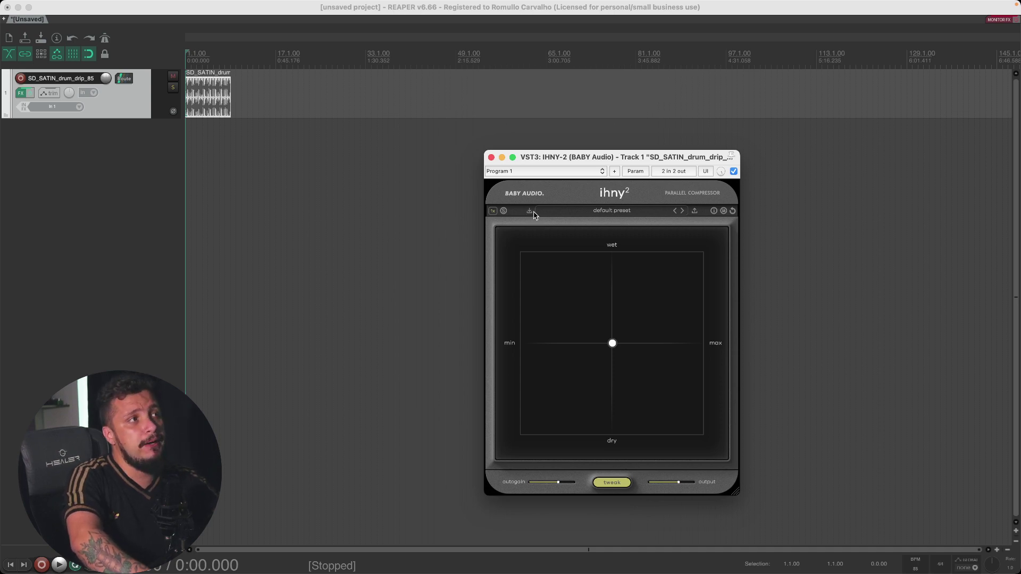
# Toggle the compressor's info option on and off, and check the autogain and output values.
pyautogui.click(712, 213)
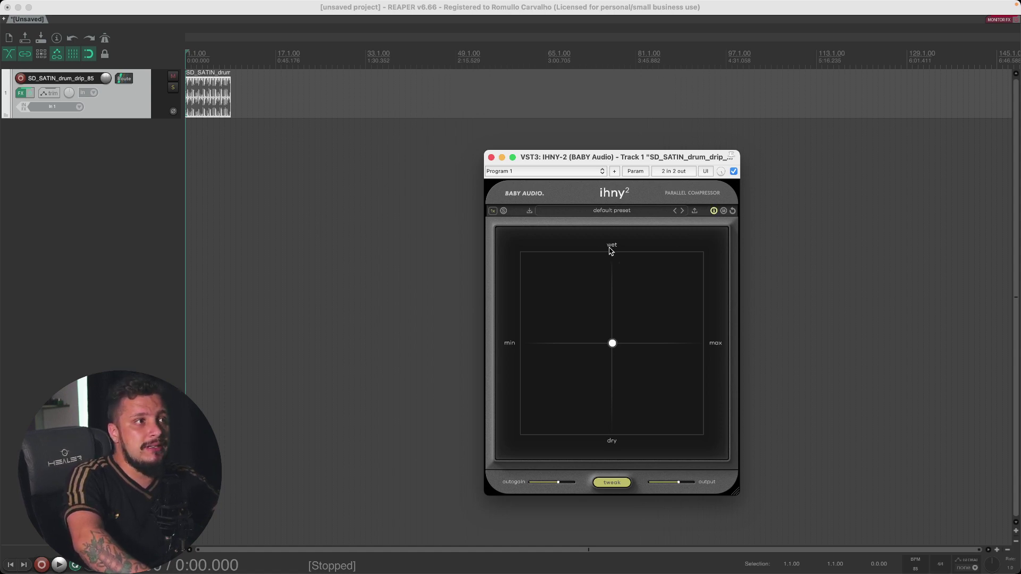
pyautogui.moveTo(613, 344)
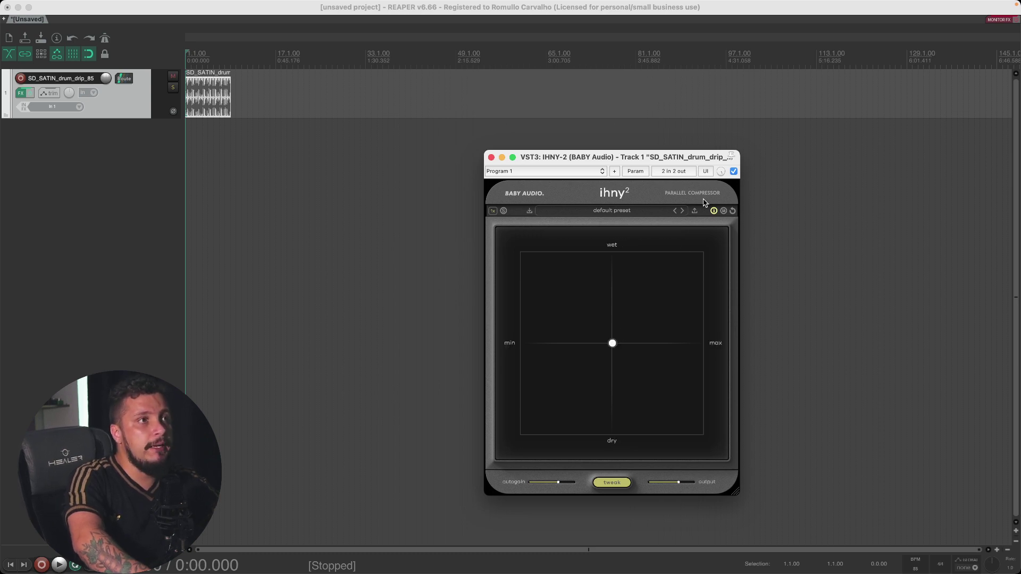
pyautogui.click(713, 212)
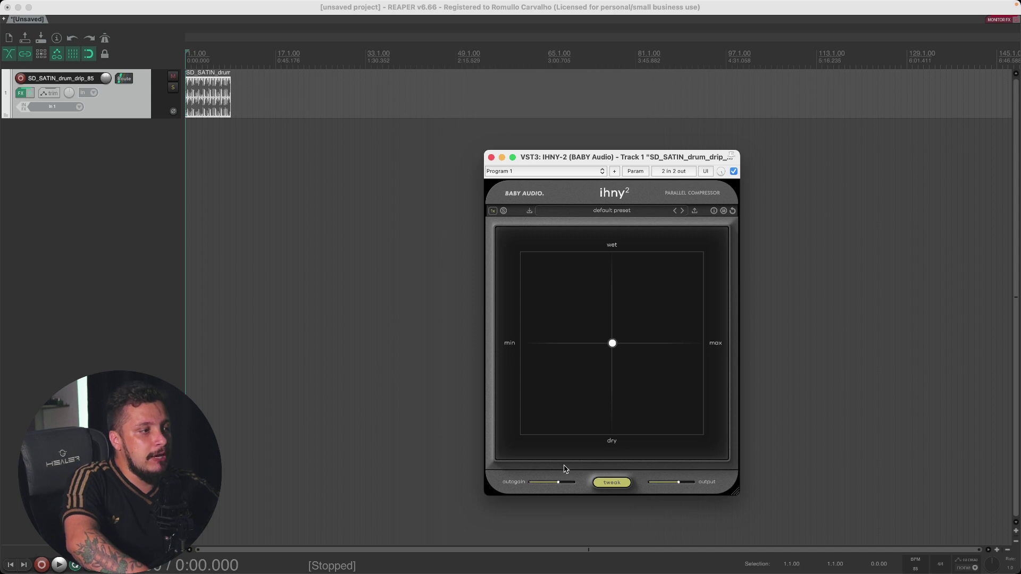
pyautogui.moveTo(546, 488)
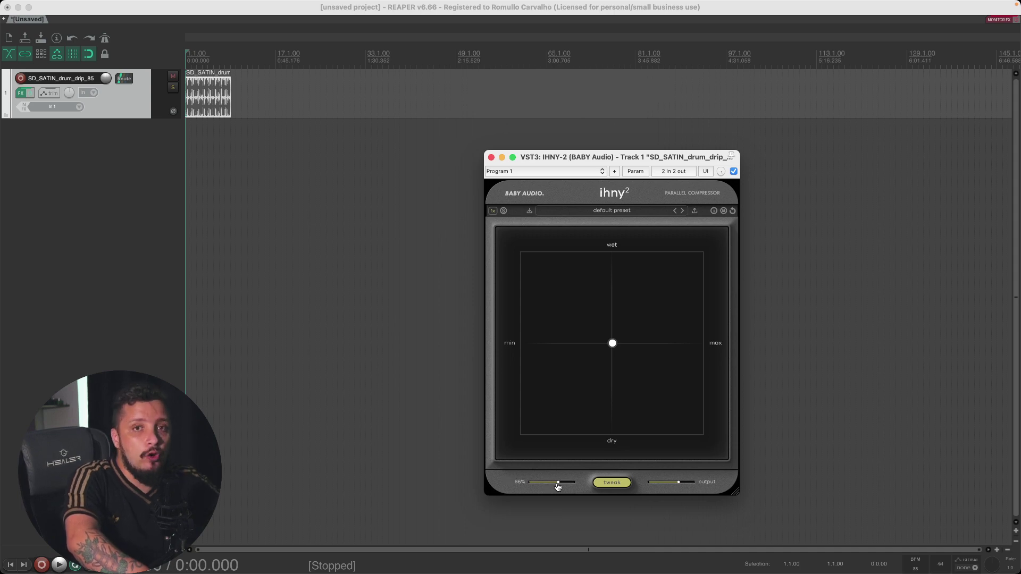
pyautogui.moveTo(677, 485)
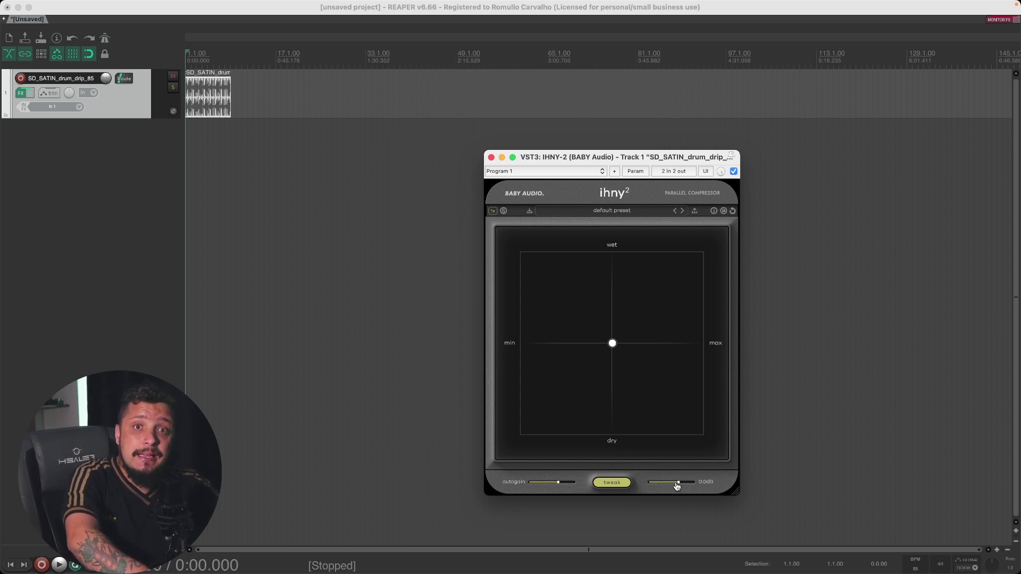
# Examine the compressor's tweak controls, including lo preserve and harmonics, and close them again.
pyautogui.click(613, 488)
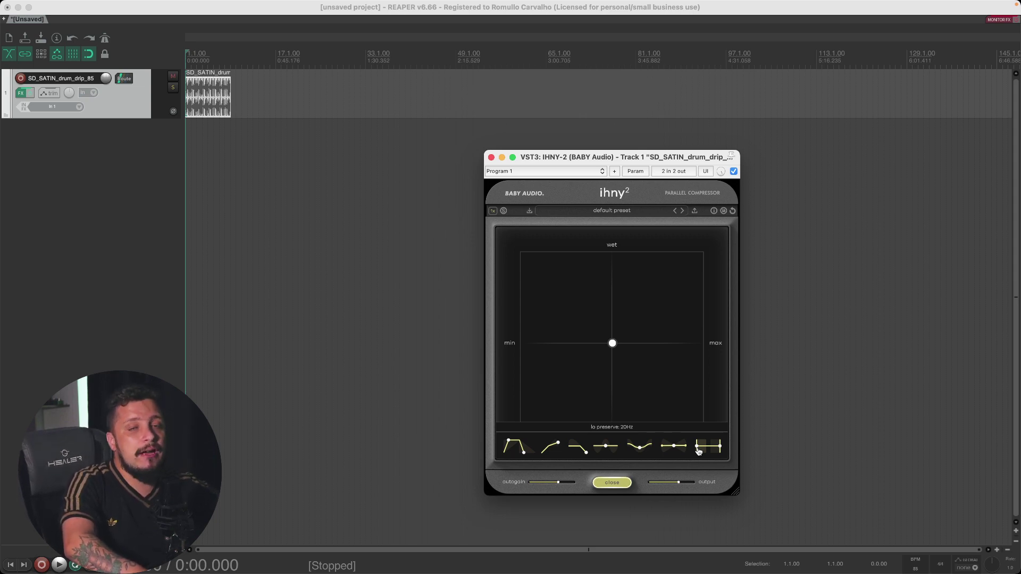
pyautogui.moveTo(699, 451); pyautogui.dragTo(726, 454)
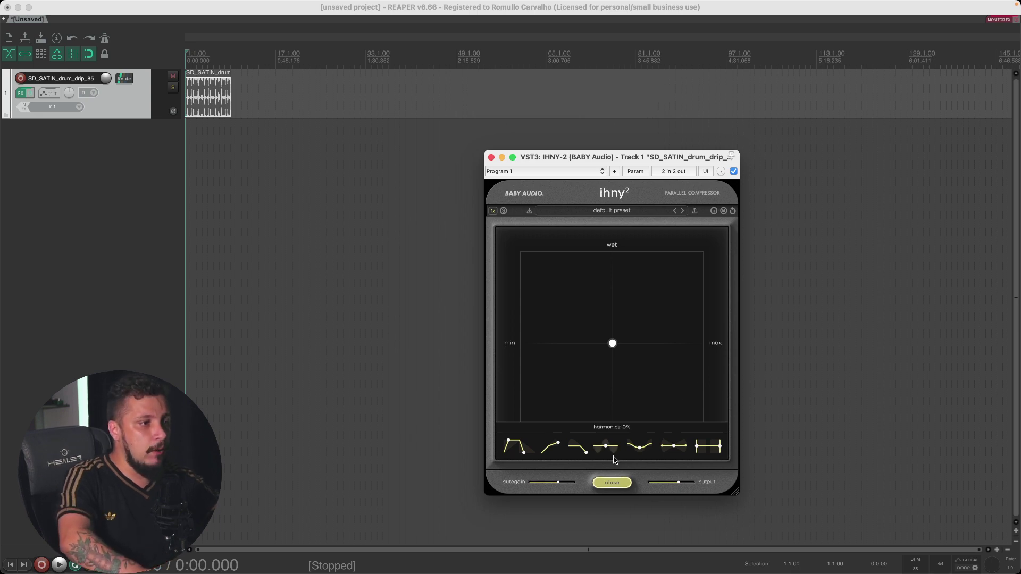
pyautogui.click(611, 482)
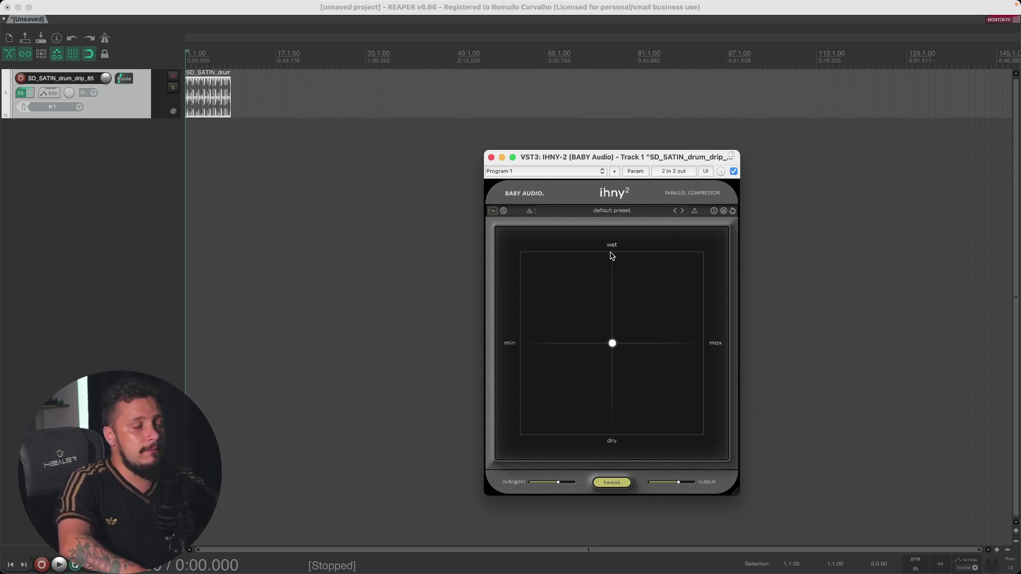
# Move the XY control to 100% wet and return it to the centre, at about 50% wet and 50% amount.
pyautogui.moveTo(613, 346)
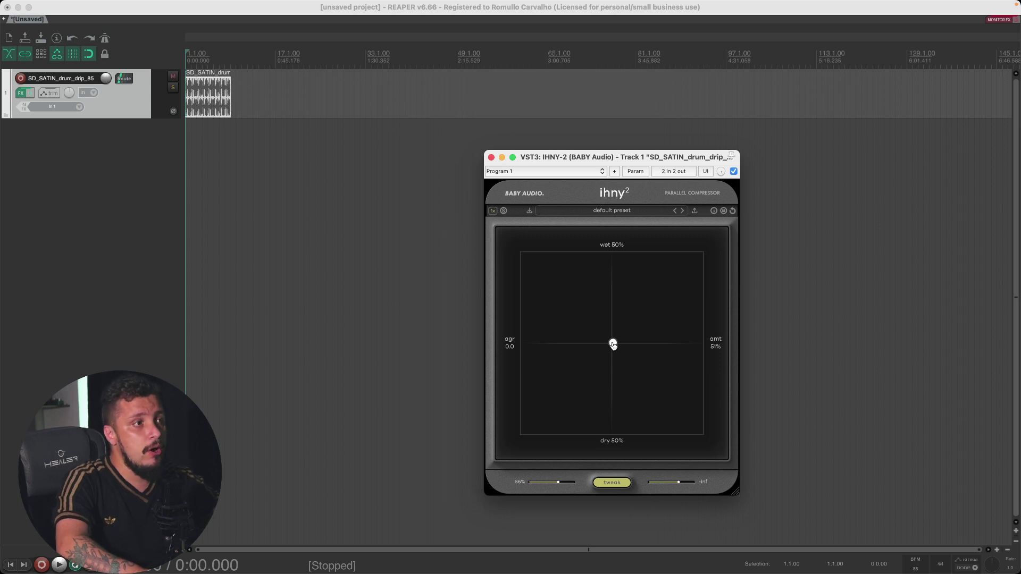
pyautogui.moveTo(613, 345); pyautogui.dragTo(610, 234)
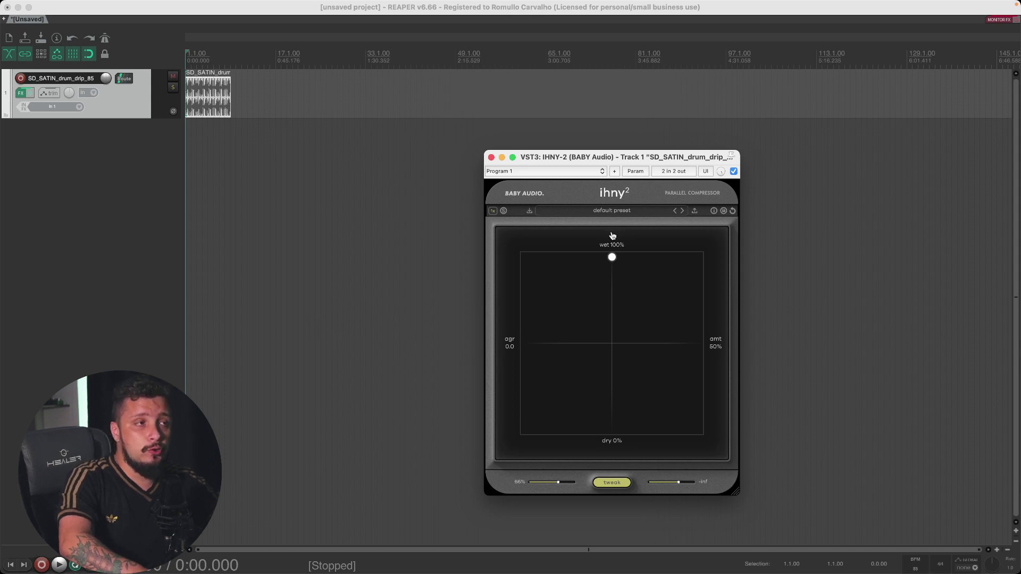
pyautogui.moveTo(611, 236); pyautogui.dragTo(614, 348)
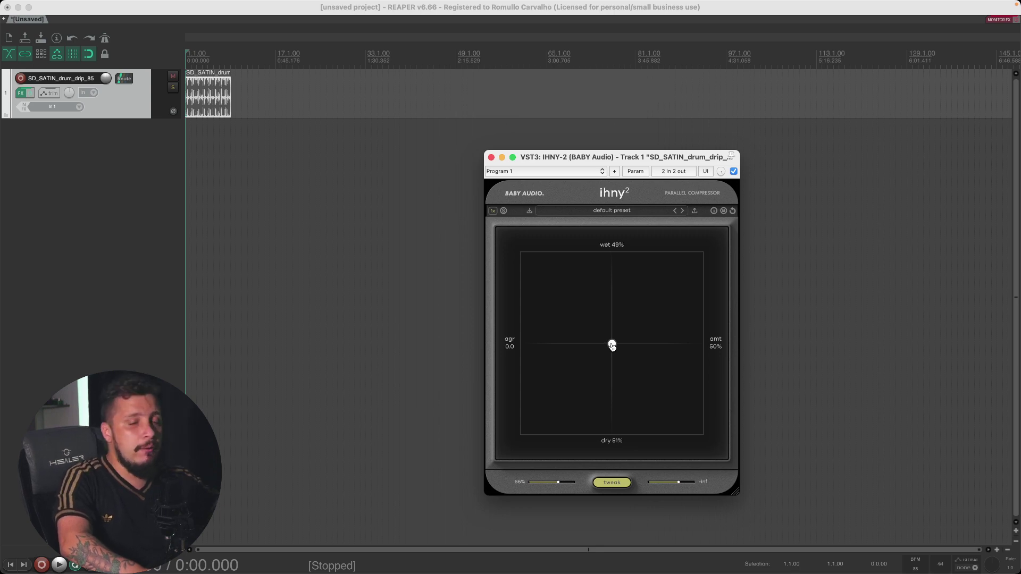
pyautogui.moveTo(613, 346)
pyautogui.mouseDown()
pyautogui.moveTo(611, 367)
pyautogui.moveTo(611, 323)
pyautogui.moveTo(609, 346)
pyautogui.moveTo(675, 269)
pyautogui.moveTo(711, 262)
pyautogui.moveTo(713, 346)
pyautogui.moveTo(655, 334)
pyautogui.moveTo(500, 338)
pyautogui.moveTo(600, 276)
pyautogui.moveTo(709, 266)
pyautogui.moveTo(711, 401)
pyautogui.moveTo(725, 319)
pyautogui.moveTo(663, 319)
pyautogui.moveTo(668, 341)
pyautogui.moveTo(653, 344)
pyautogui.moveTo(549, 340)
pyautogui.moveTo(700, 343)
pyautogui.moveTo(611, 347)
pyautogui.mouseUp()
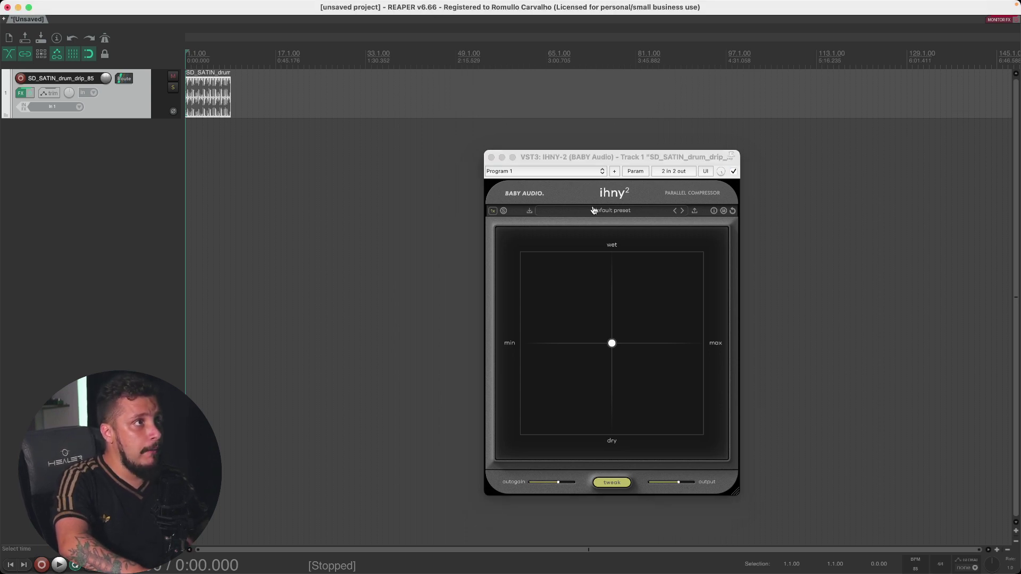
# Audition the drum loop with the XY control at 100% dry and 49% amount, and stop playback.
pyautogui.press('space')
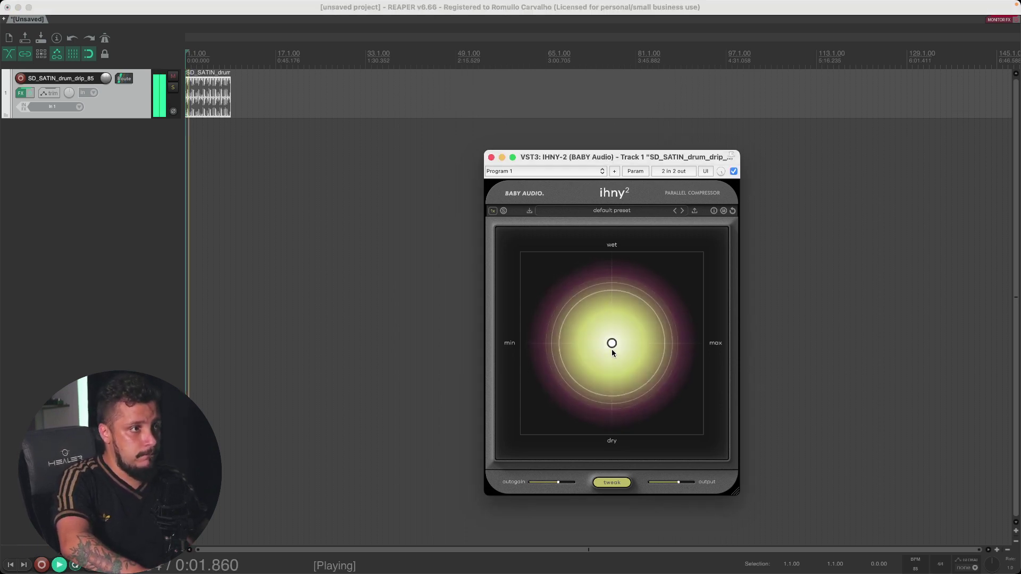
pyautogui.moveTo(611, 343); pyautogui.dragTo(611, 453)
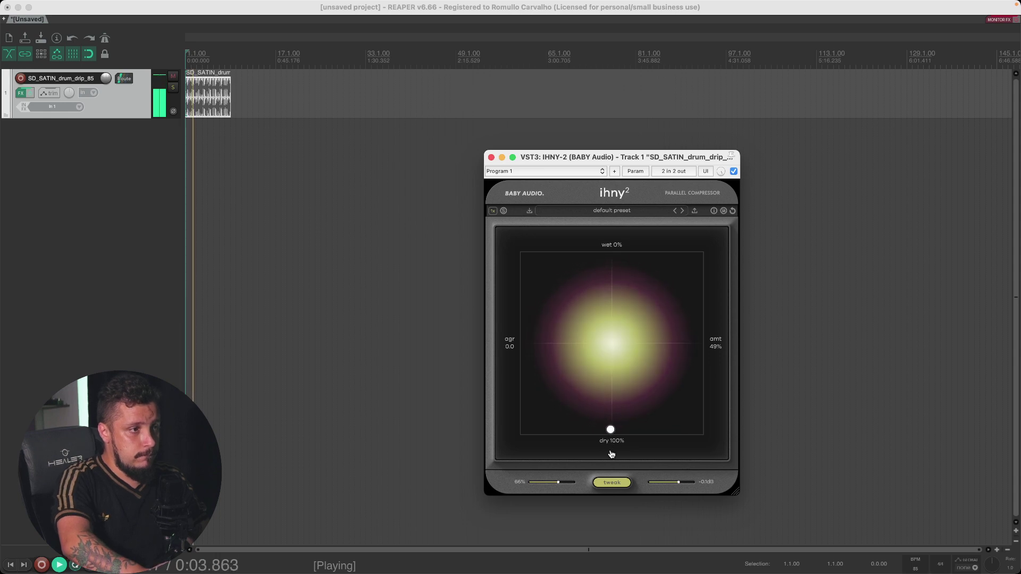
pyautogui.click(715, 211)
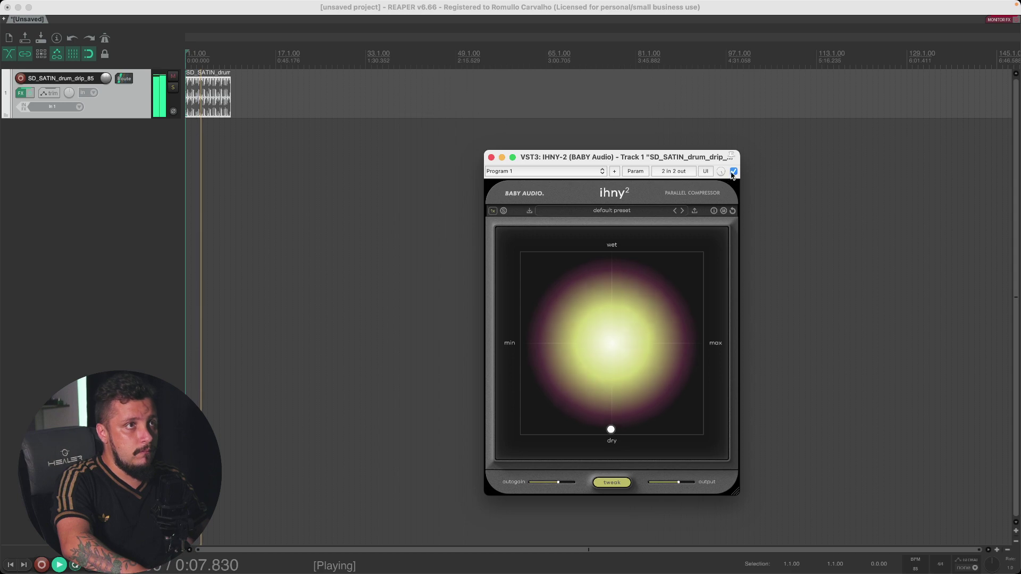
pyautogui.press('space')
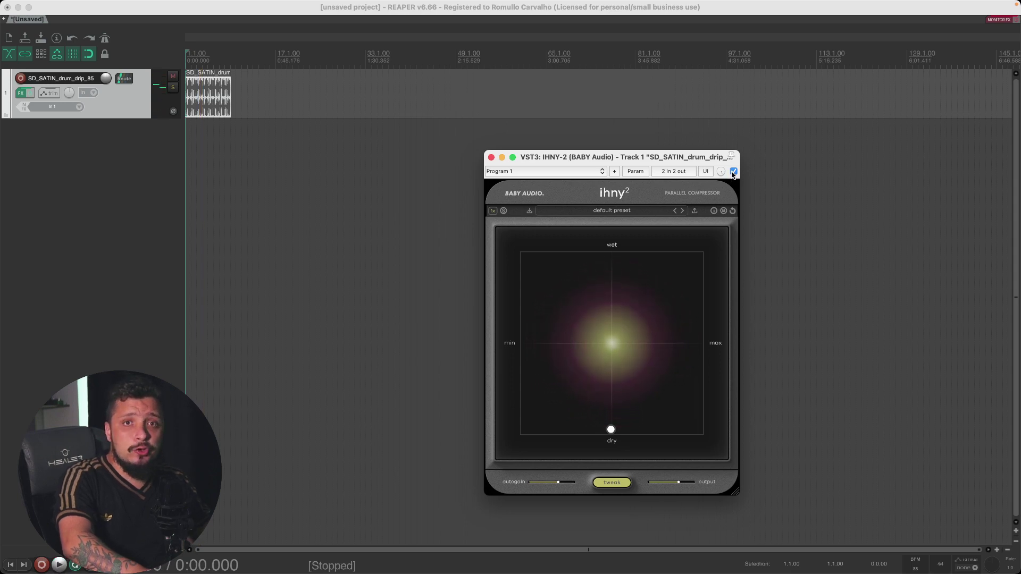
# Audition the drums with the XY control at about 69% wet and 60% amount, and reduce it to about 64% wet and 56% amount.
pyautogui.moveTo(612, 429)
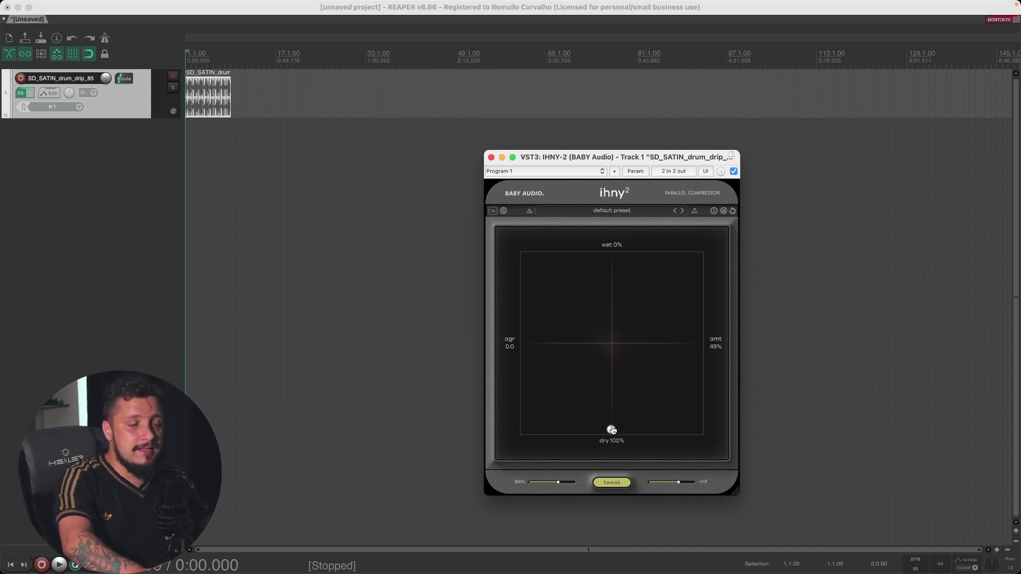
pyautogui.press('space')
pyautogui.moveTo(612, 429); pyautogui.dragTo(631, 309)
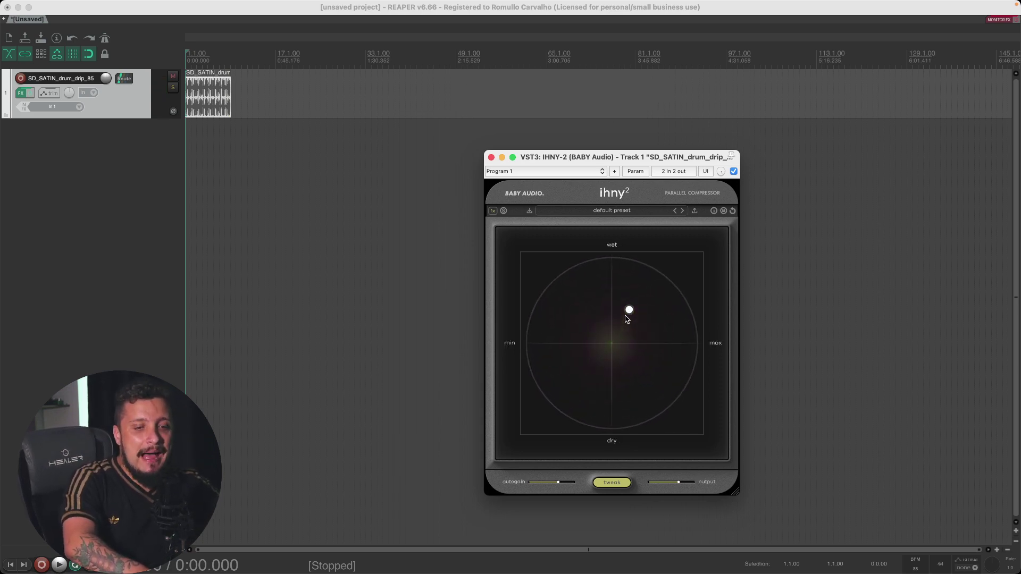
pyautogui.moveTo(630, 317)
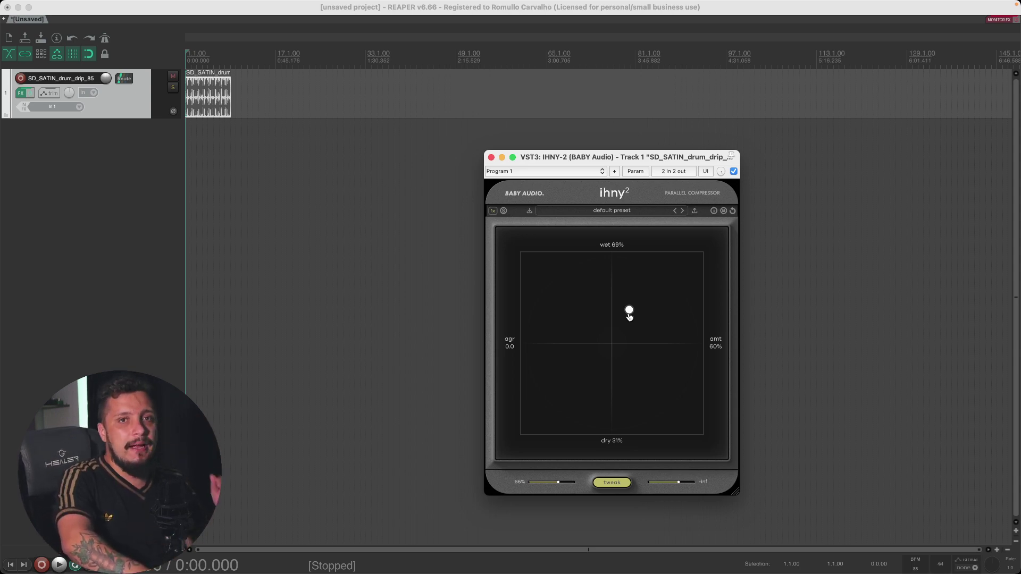
pyautogui.moveTo(630, 317)
pyautogui.mouseDown()
pyautogui.moveTo(636, 327)
pyautogui.moveTo(613, 281)
pyautogui.moveTo(625, 308)
pyautogui.moveTo(620, 301)
pyautogui.moveTo(615, 320)
pyautogui.mouseUp()
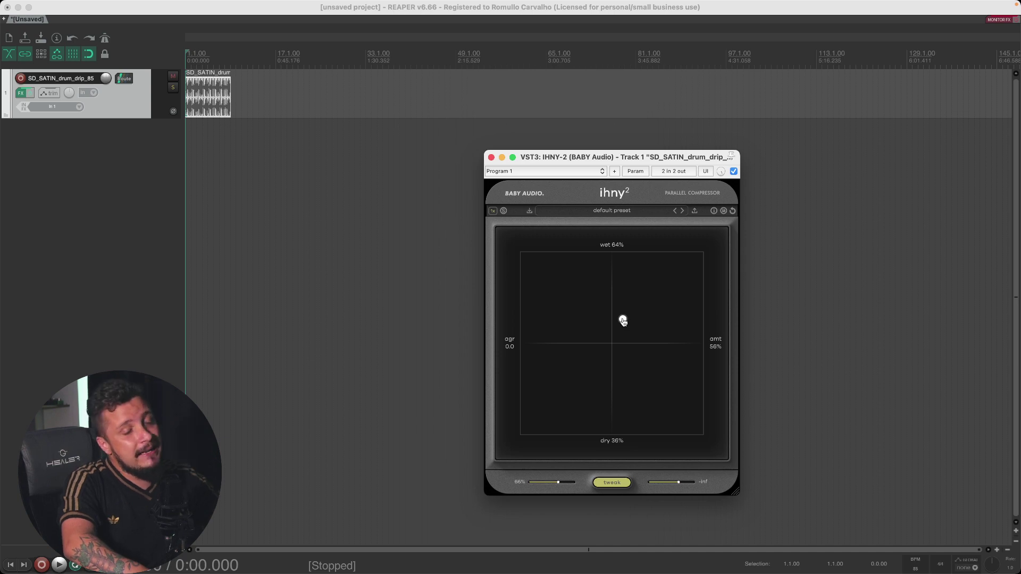
# While the drum loop plays, set the XY control to about 66% wet and 69% amount, and raise autogain to 89%.
pyautogui.press('space')
pyautogui.moveTo(623, 321); pyautogui.dragTo(647, 316)
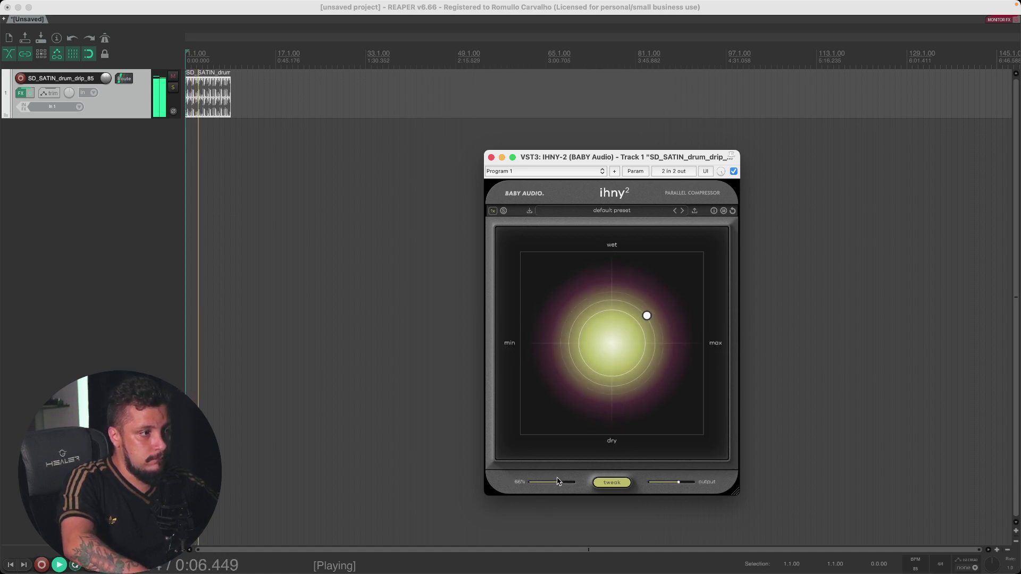
pyautogui.moveTo(565, 483); pyautogui.dragTo(569, 483)
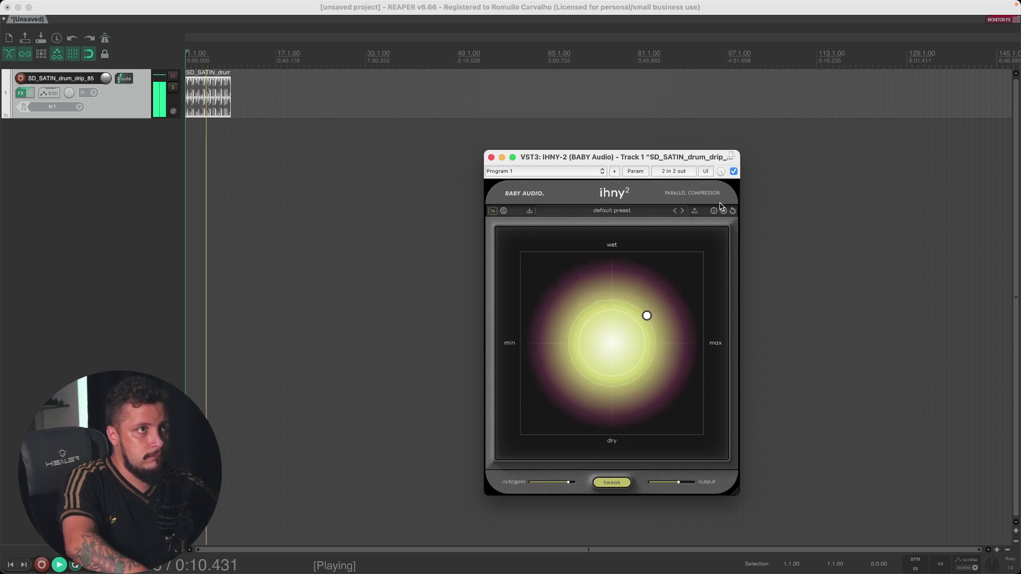
# Compare the playing drum loop with the compressor bypassed and re-enabled, and stop playback.
pyautogui.click(734, 171)
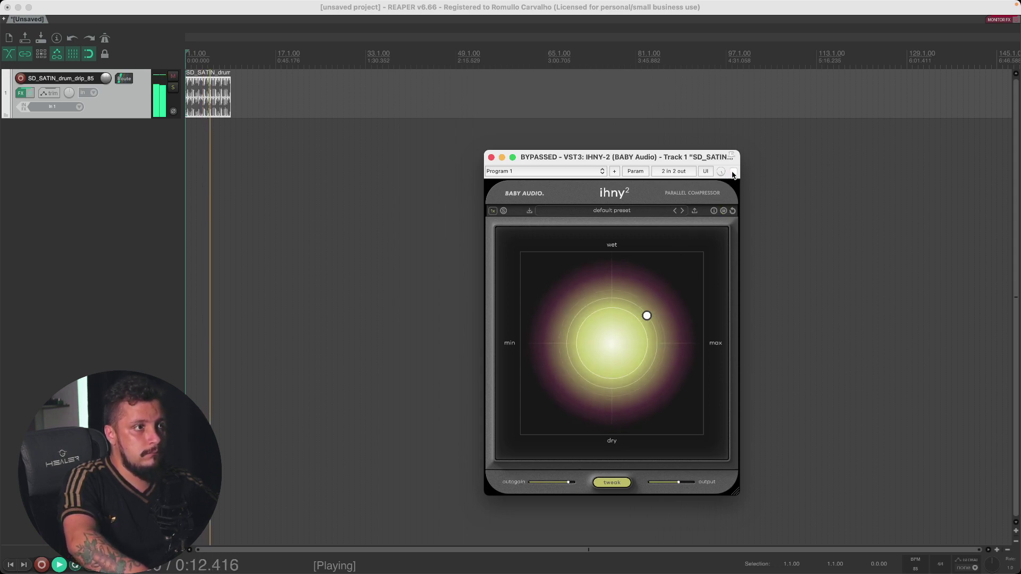
pyautogui.click(733, 171)
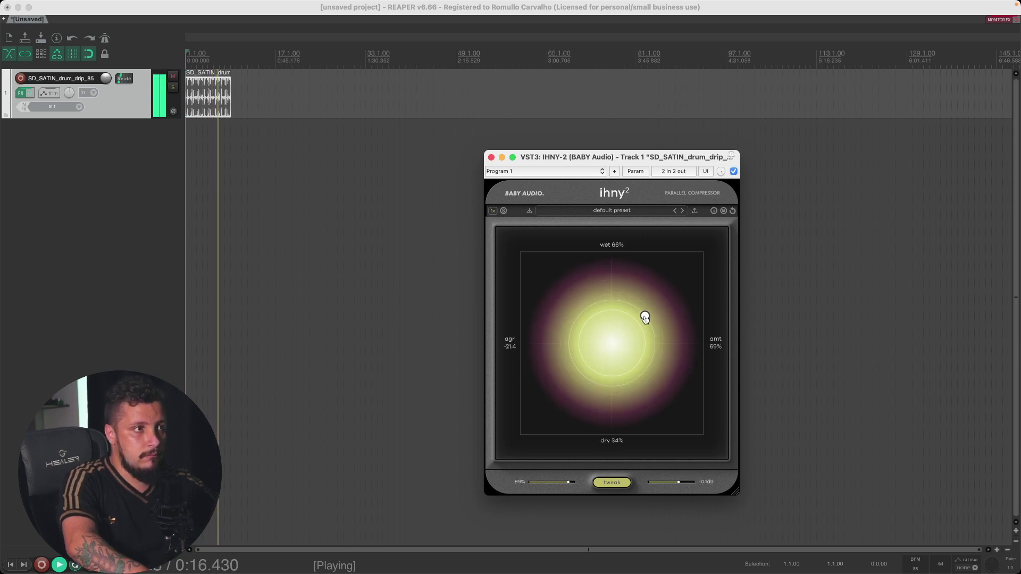
pyautogui.press('space')
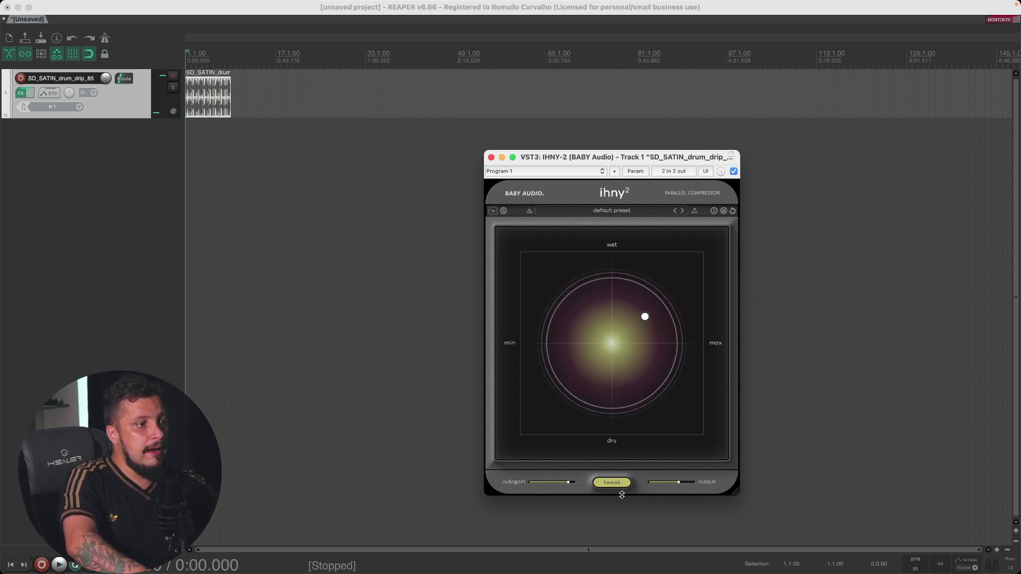
# Open the compressor's tweak controls, set the attack to 1 ms, and play the drum loop.
pyautogui.click(610, 482)
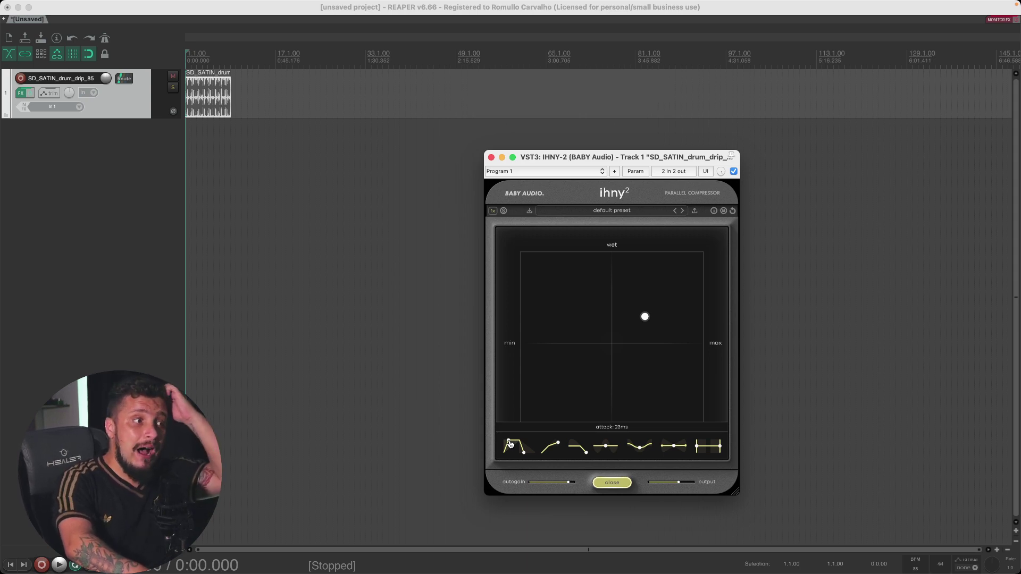
pyautogui.moveTo(500, 444); pyautogui.dragTo(479, 444)
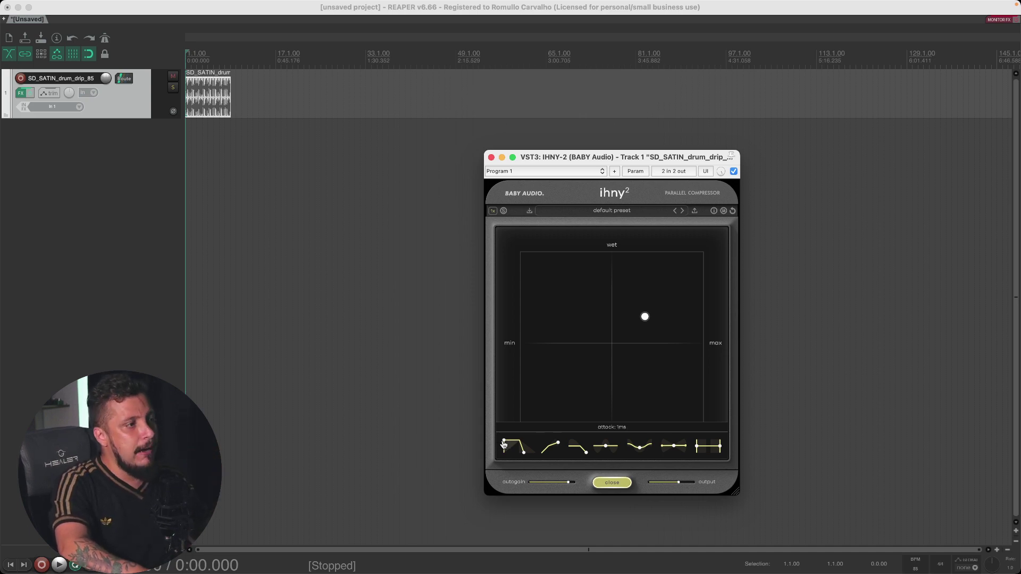
pyautogui.press('space')
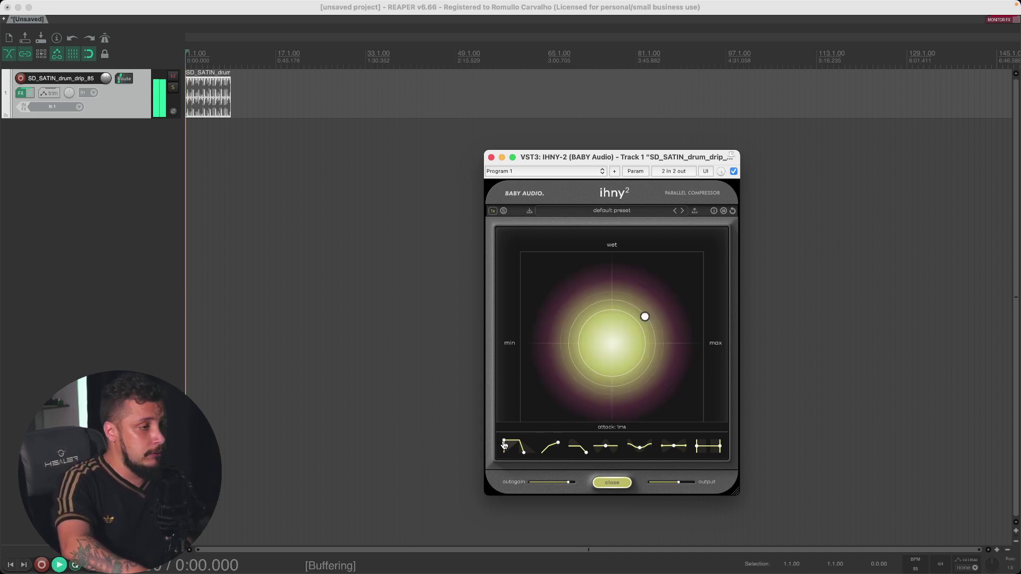
# Vary the attack between slower and faster times while auditioning the drum loop, and stop playback.
pyautogui.moveTo(501, 444); pyautogui.dragTo(525, 444)
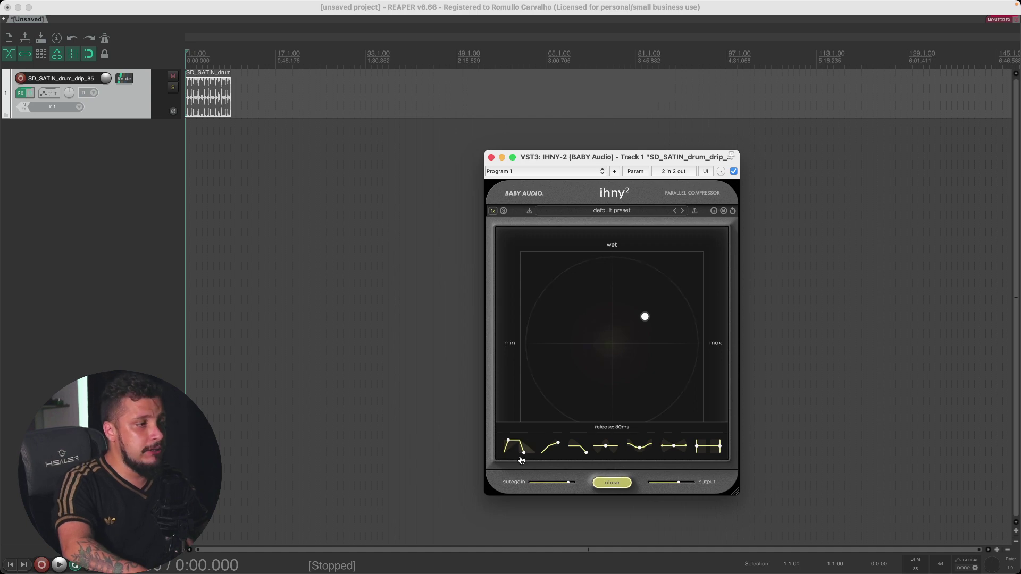
pyautogui.press('space')
pyautogui.moveTo(515, 440); pyautogui.dragTo(504, 433)
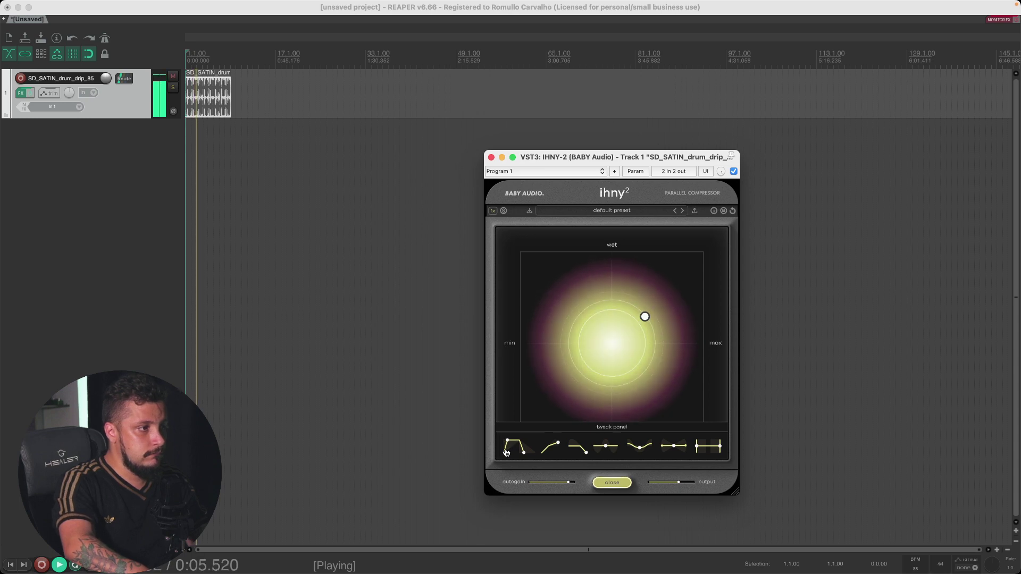
pyautogui.press('space')
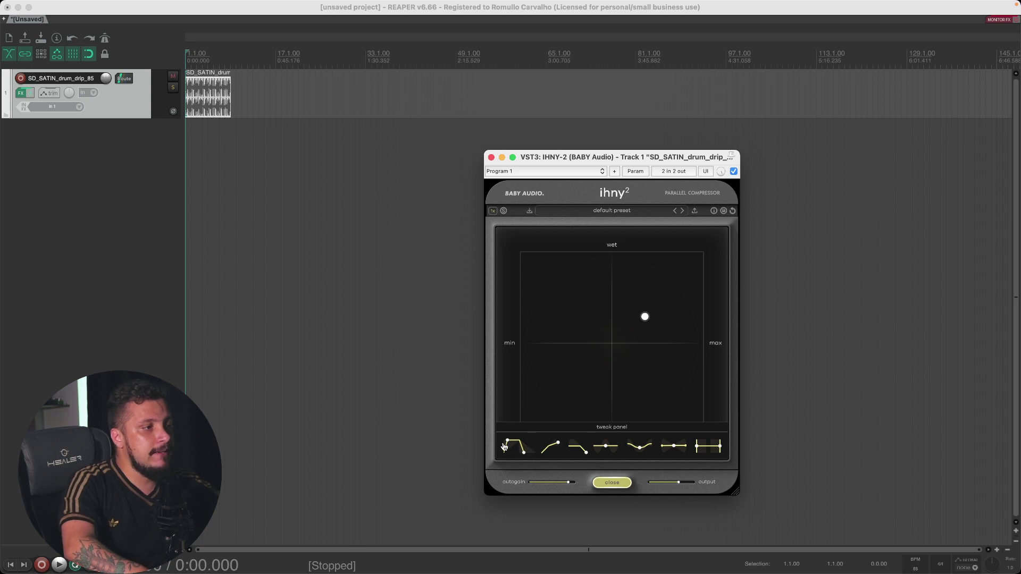
# Play the drum loop, raise the compressor's release to 347 ms, and stop playback.
pyautogui.press('space')
pyautogui.click(551, 449)
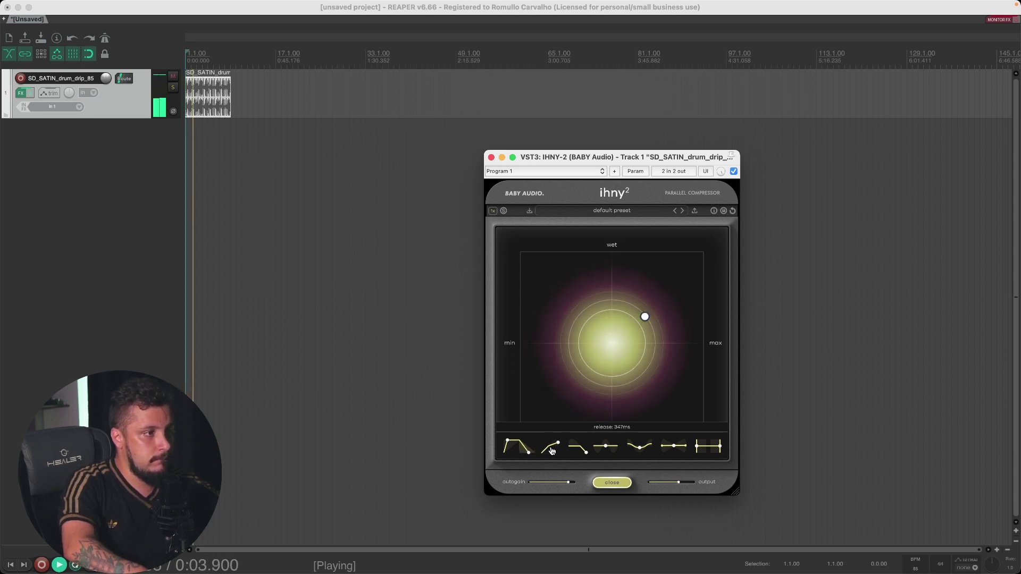
pyautogui.moveTo(509, 443)
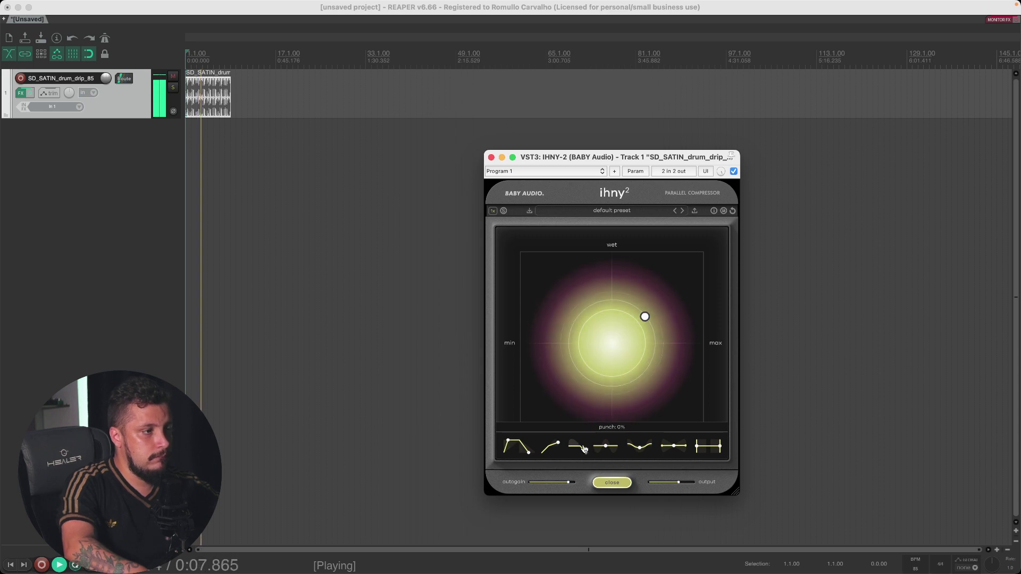
pyautogui.moveTo(559, 446)
pyautogui.press('space')
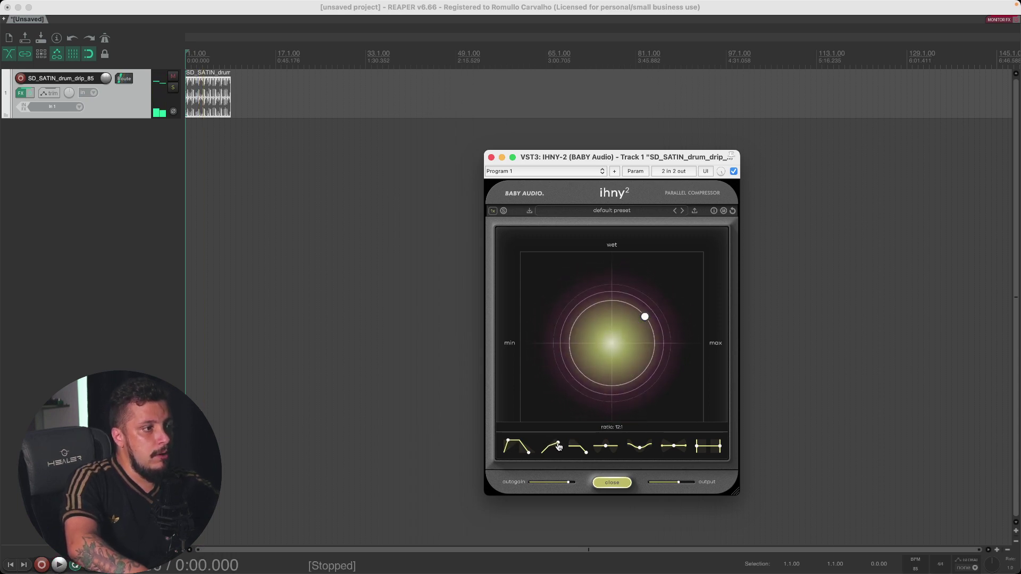
# Set the ratio to 20:1, play the drum loop while bringing the ratio back down, and stop playback.
pyautogui.moveTo(558, 446)
pyautogui.mouseDown()
pyautogui.moveTo(555, 461)
pyautogui.moveTo(557, 446)
pyautogui.mouseUp()
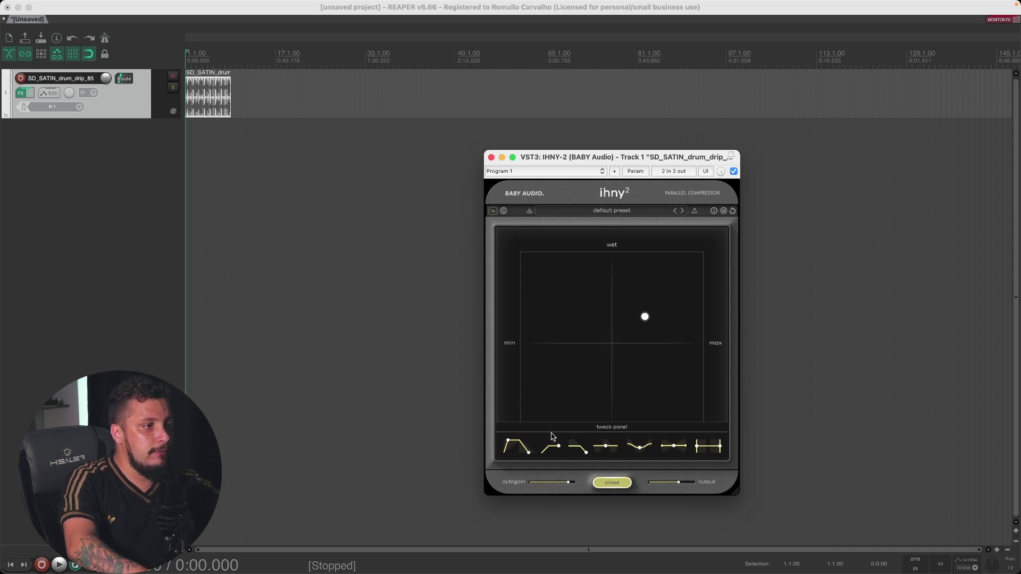
pyautogui.press('space')
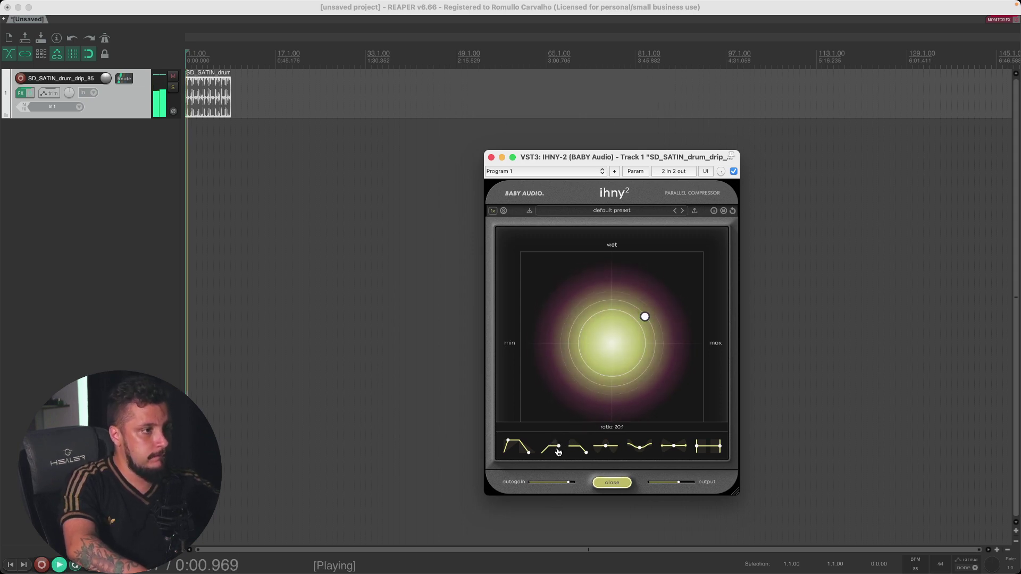
pyautogui.moveTo(559, 450); pyautogui.dragTo(567, 408)
pyautogui.press('space')
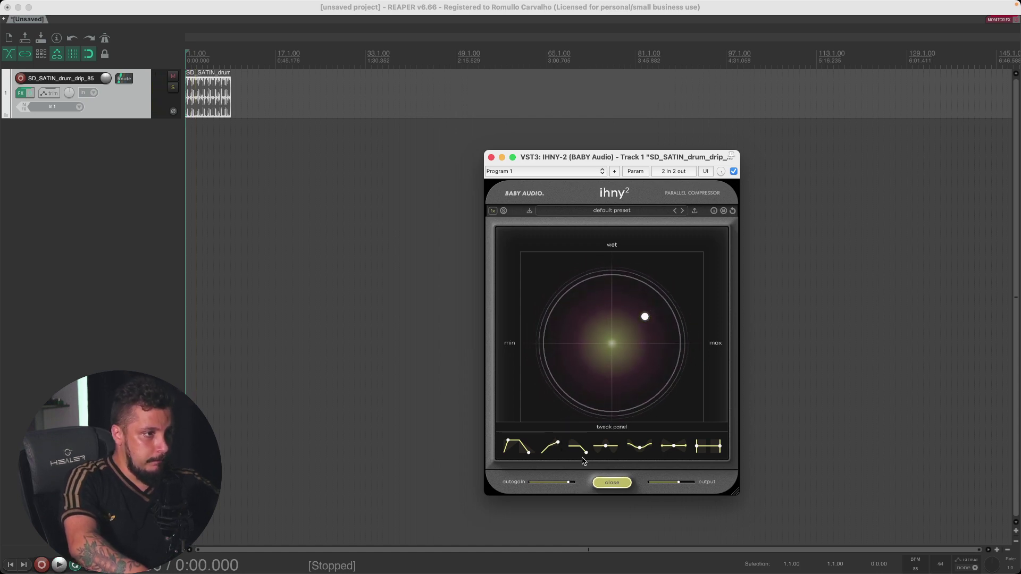
# Raise the punch from 16% up to 100% while auditioning the drum loop, and stop playback.
pyautogui.moveTo(583, 453); pyautogui.dragTo(581, 438)
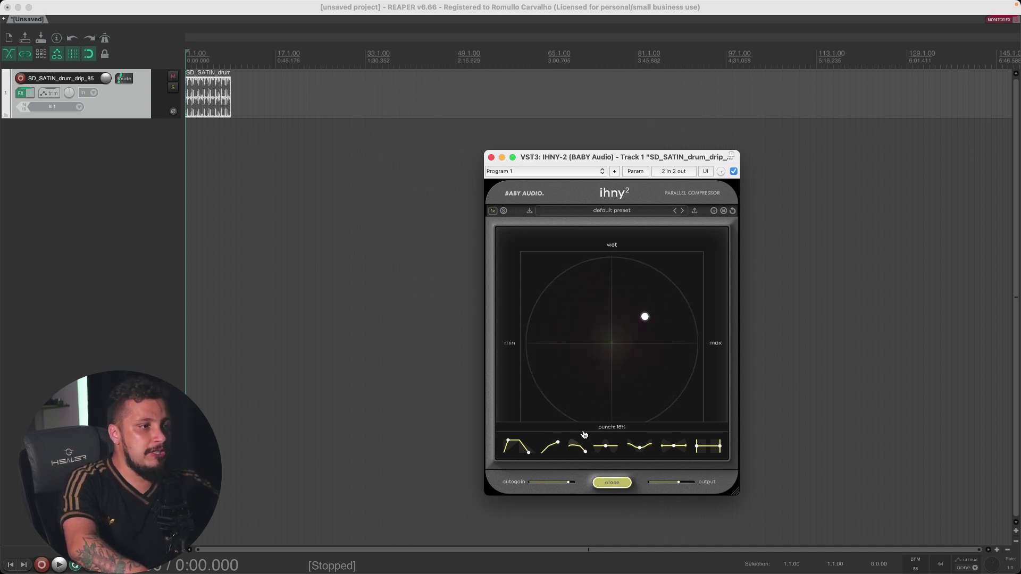
pyautogui.press('space')
pyautogui.moveTo(583, 435); pyautogui.dragTo(585, 390)
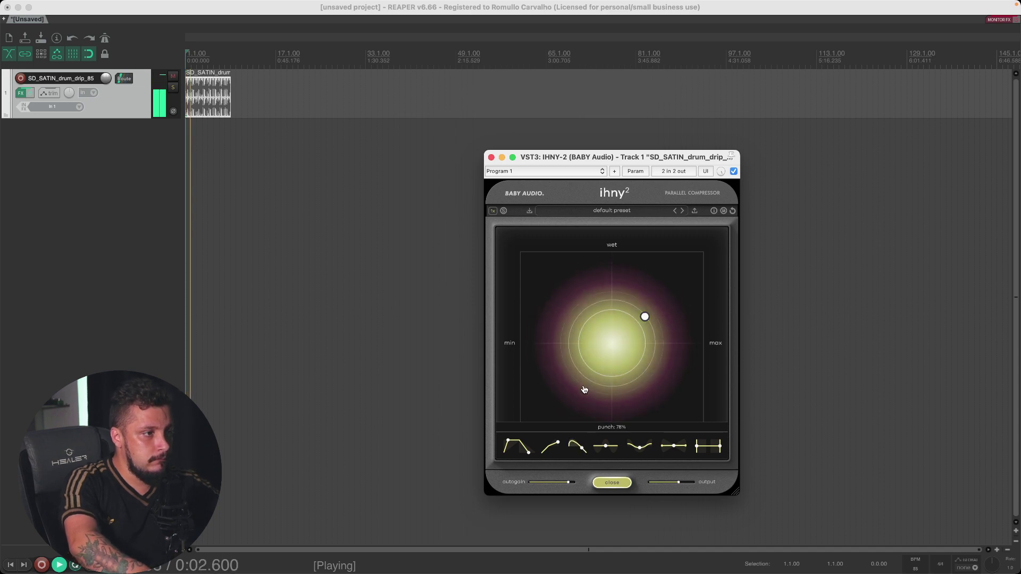
pyautogui.press('space')
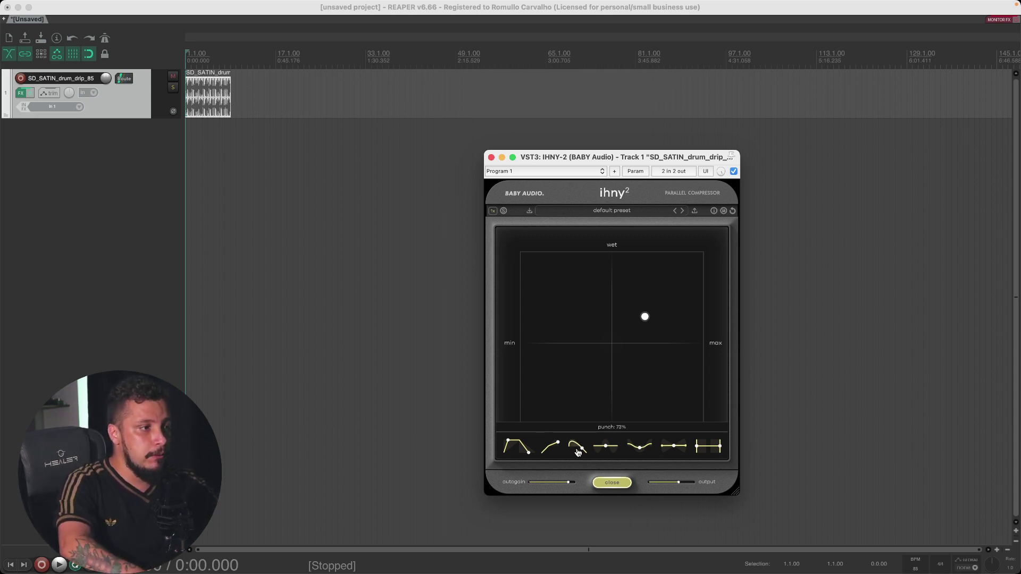
pyautogui.press('space')
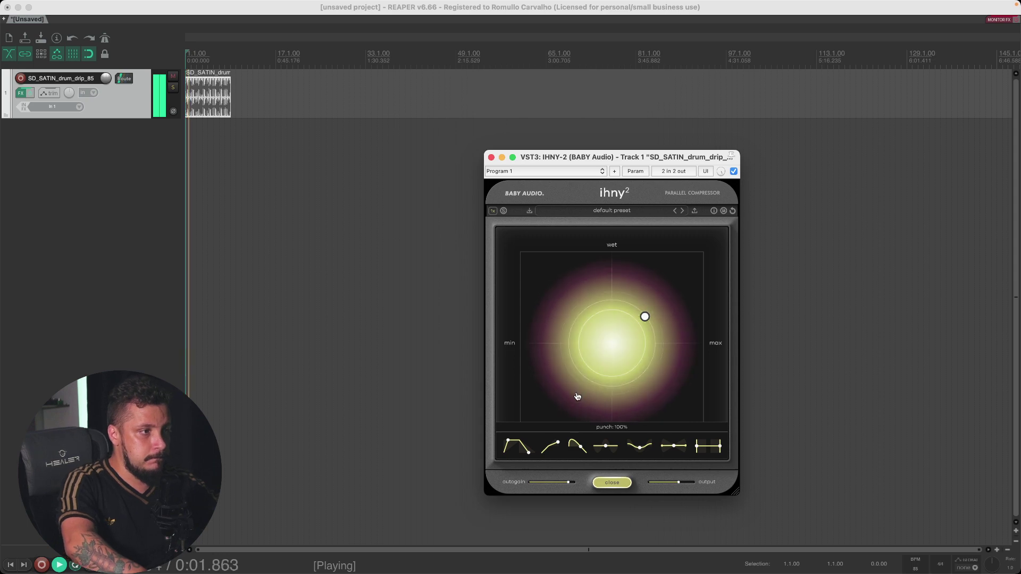
pyautogui.press('space')
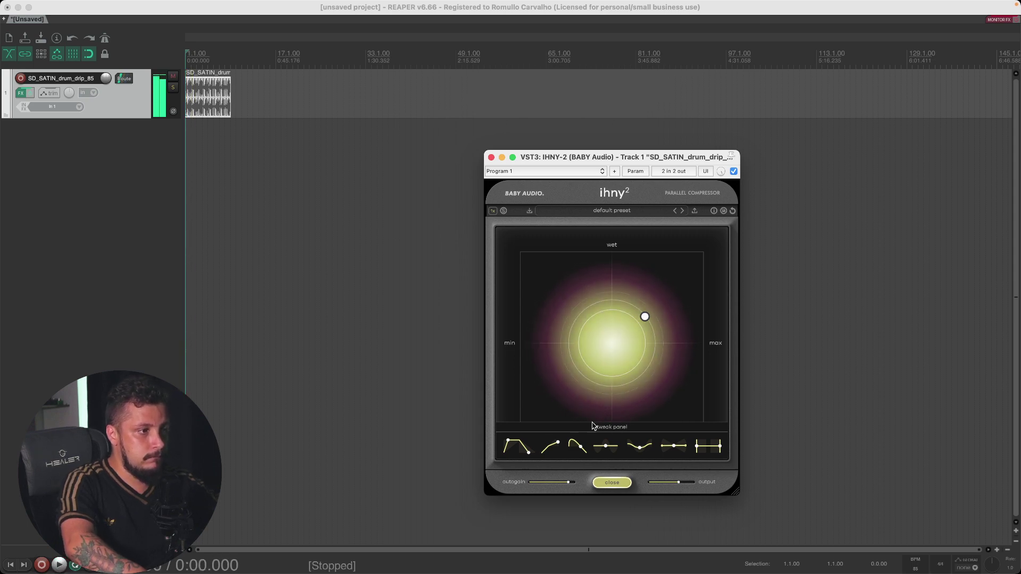
# While auditioning the drum loop, set harmonics to about 78% and the XY control to 70% wet and 62% amount, and stop playback.
pyautogui.moveTo(602, 445); pyautogui.dragTo(610, 427)
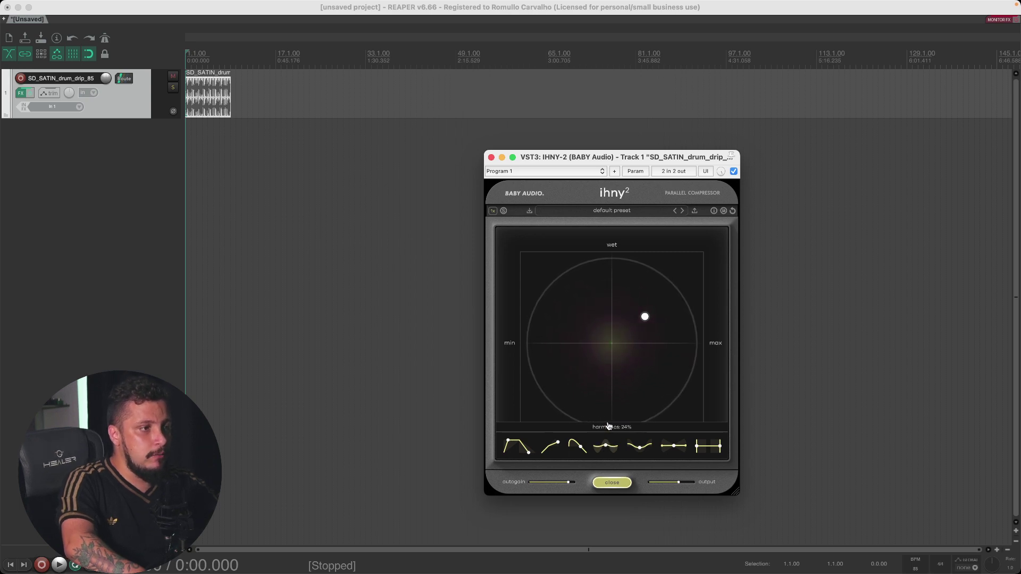
pyautogui.press('space')
pyautogui.moveTo(617, 389); pyautogui.dragTo(609, 413)
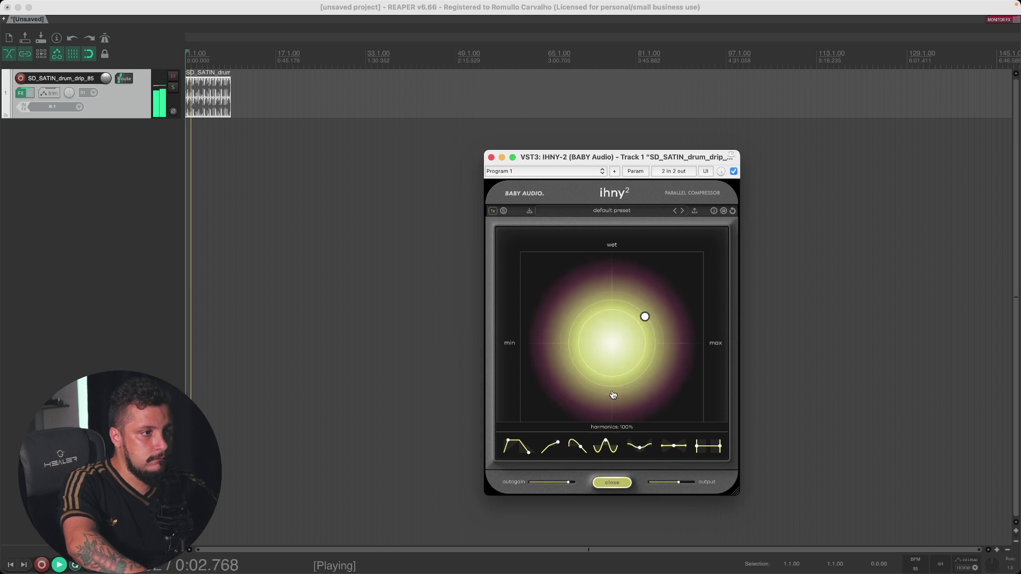
pyautogui.moveTo(509, 447)
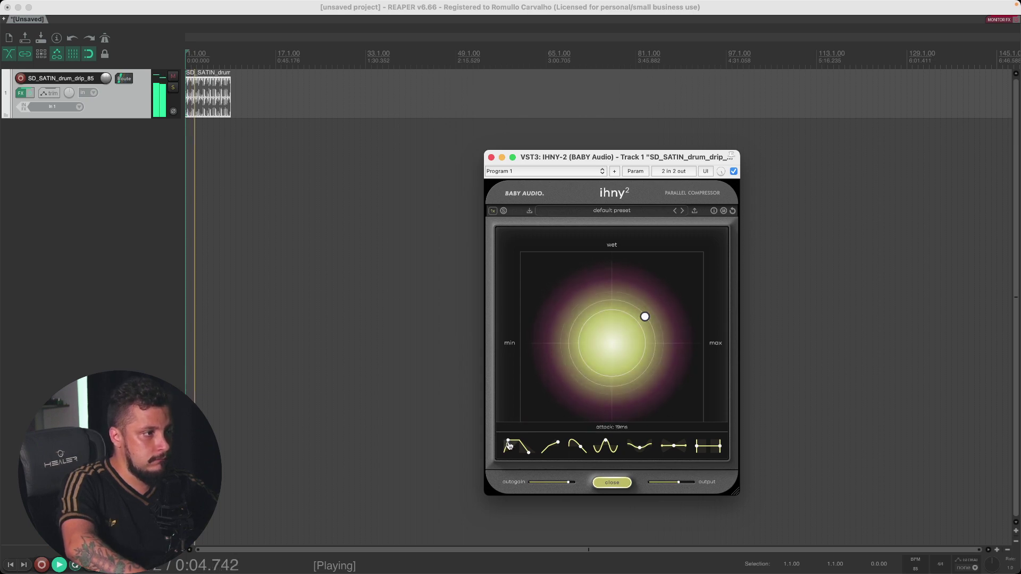
pyautogui.moveTo(606, 443)
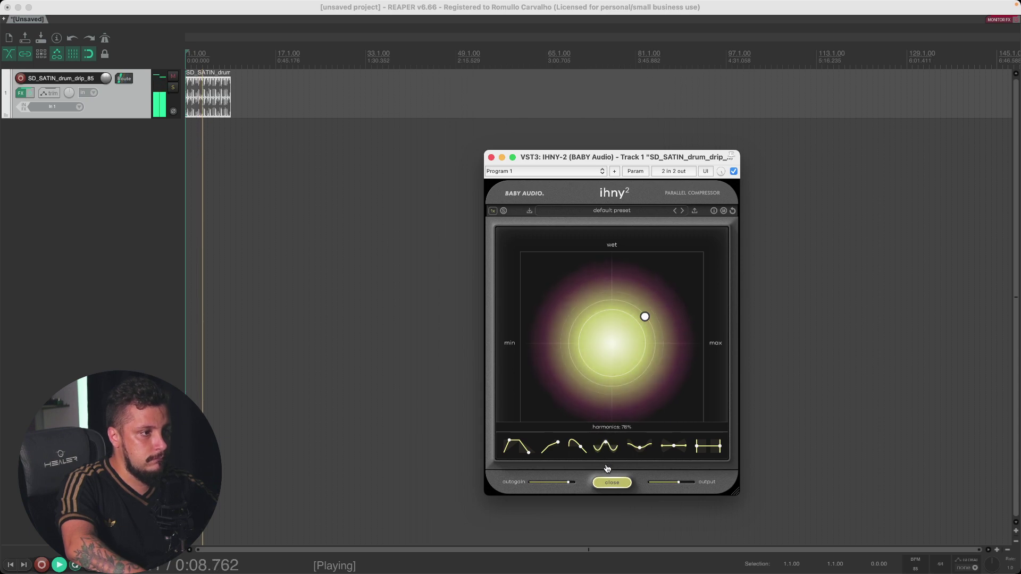
pyautogui.moveTo(644, 317)
pyautogui.mouseDown()
pyautogui.moveTo(582, 296)
pyautogui.moveTo(640, 281)
pyautogui.moveTo(574, 269)
pyautogui.moveTo(641, 296)
pyautogui.moveTo(643, 324)
pyautogui.moveTo(632, 307)
pyautogui.mouseUp()
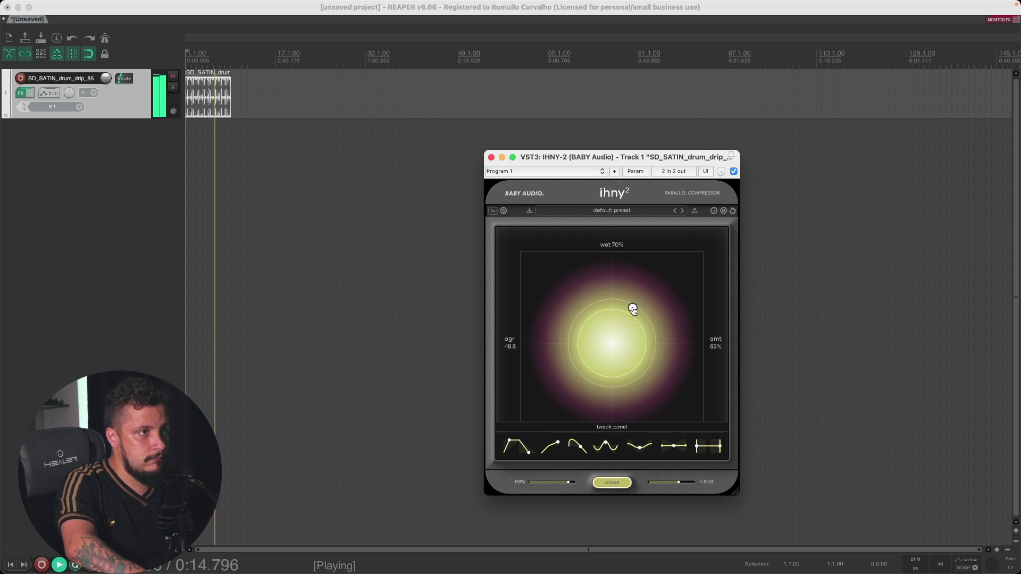
pyautogui.press('space')
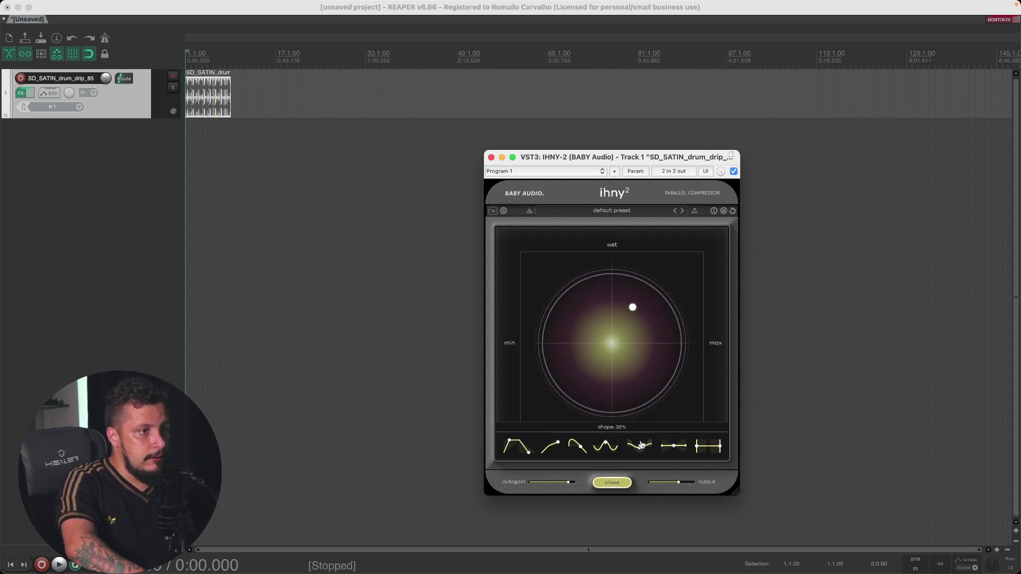
# Set the shape to 28%, play the drum loop while deepening the shape curve, and stop playback.
pyautogui.moveTo(641, 451); pyautogui.dragTo(640, 465)
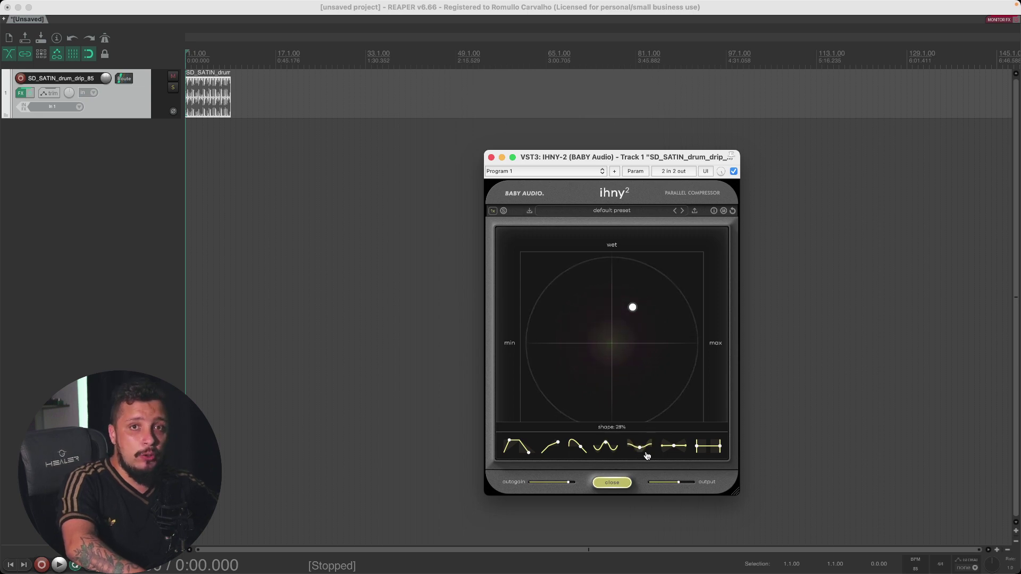
pyautogui.press('space')
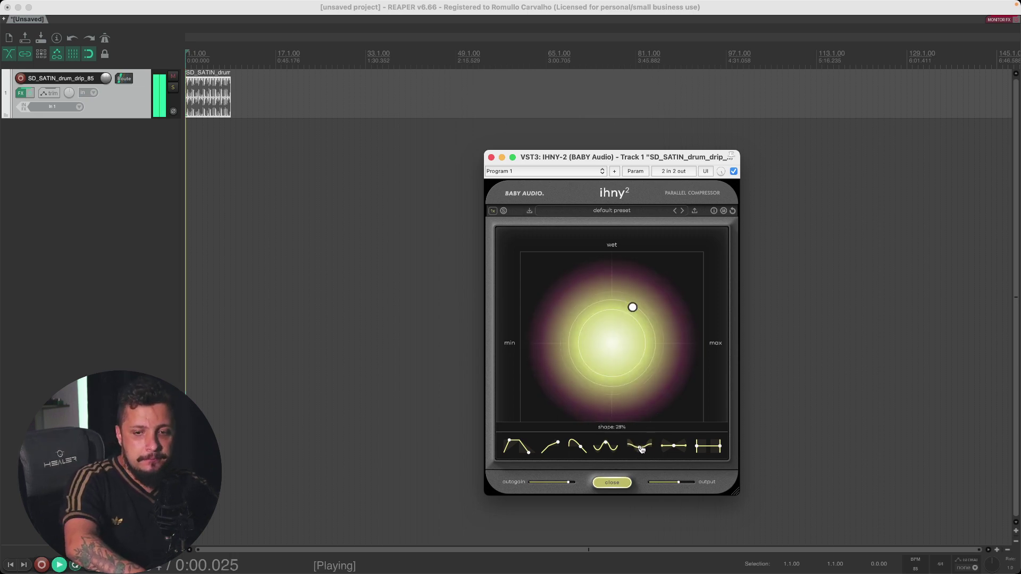
pyautogui.moveTo(641, 450); pyautogui.dragTo(639, 473)
pyautogui.moveTo(650, 409); pyautogui.dragTo(654, 378)
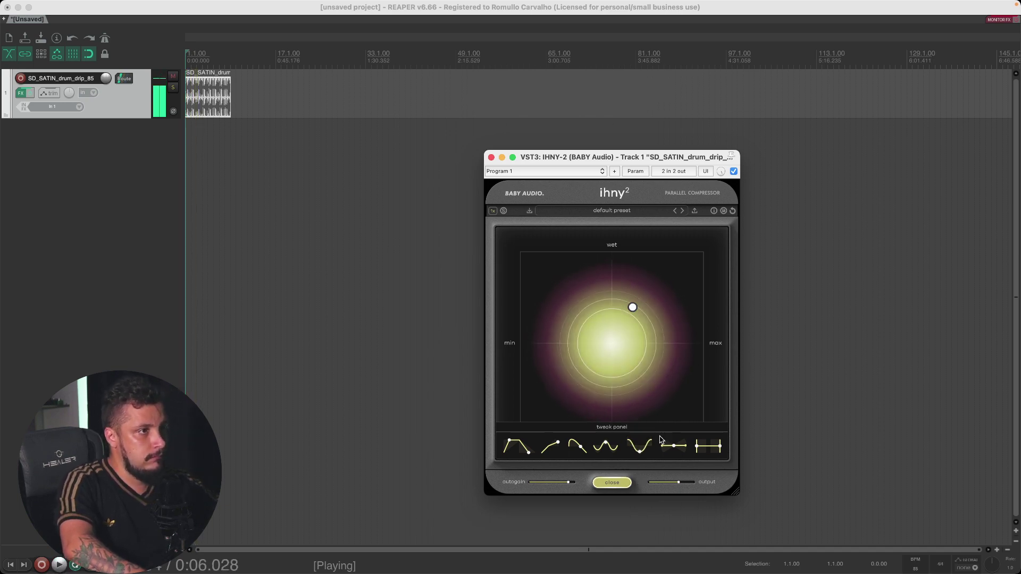
pyautogui.press('space')
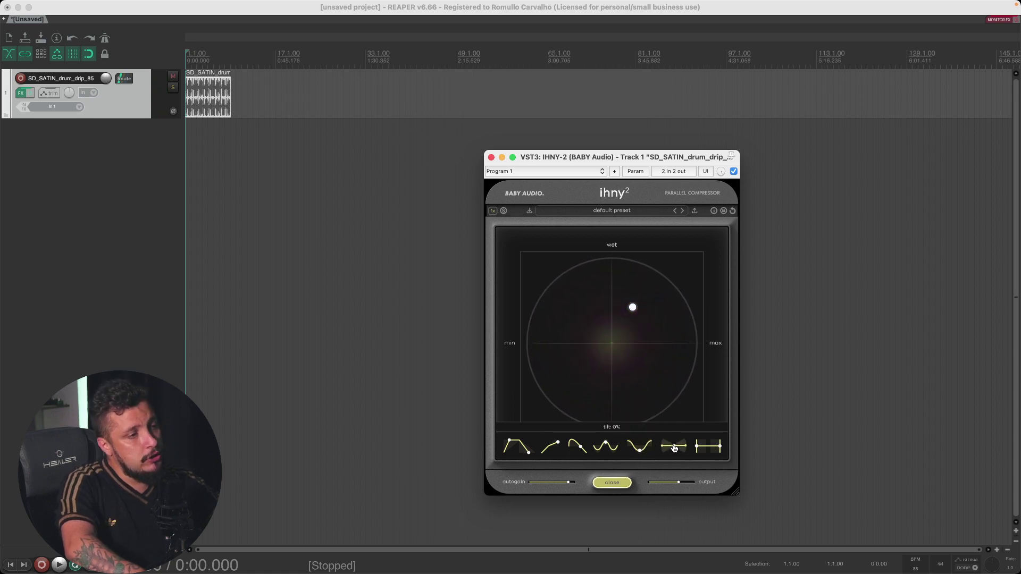
# Vary the tilt around its center while the drum loop plays, and stop playback.
pyautogui.press('space')
pyautogui.moveTo(672, 449)
pyautogui.mouseDown()
pyautogui.moveTo(676, 376)
pyautogui.moveTo(676, 514)
pyautogui.moveTo(684, 446)
pyautogui.mouseUp()
pyautogui.press('space')
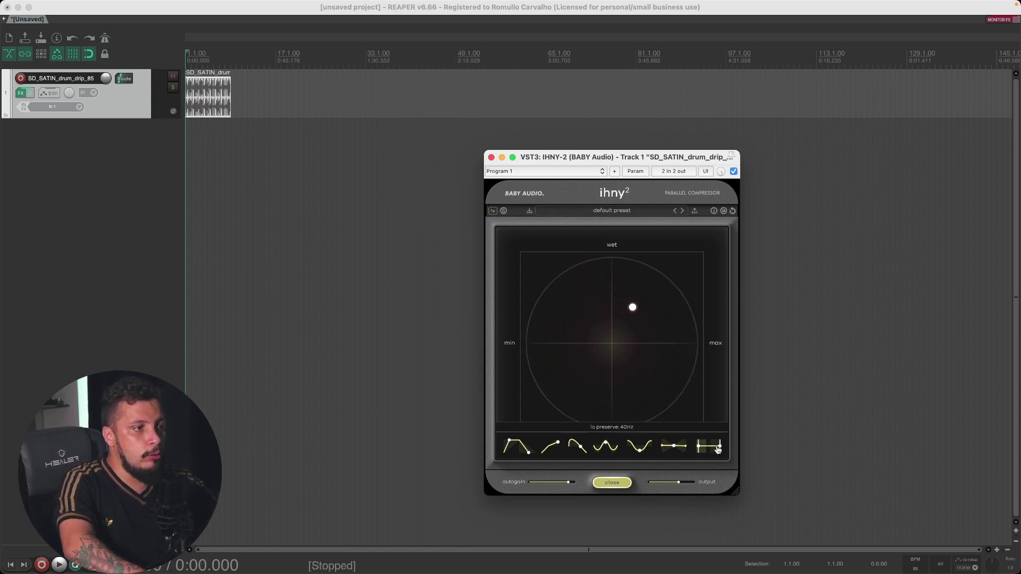
# Audition the drum loop with lo preserve at 635 Hz, return lo preserve to its minimum, and stop playback.
pyautogui.moveTo(696, 450); pyautogui.dragTo(789, 447)
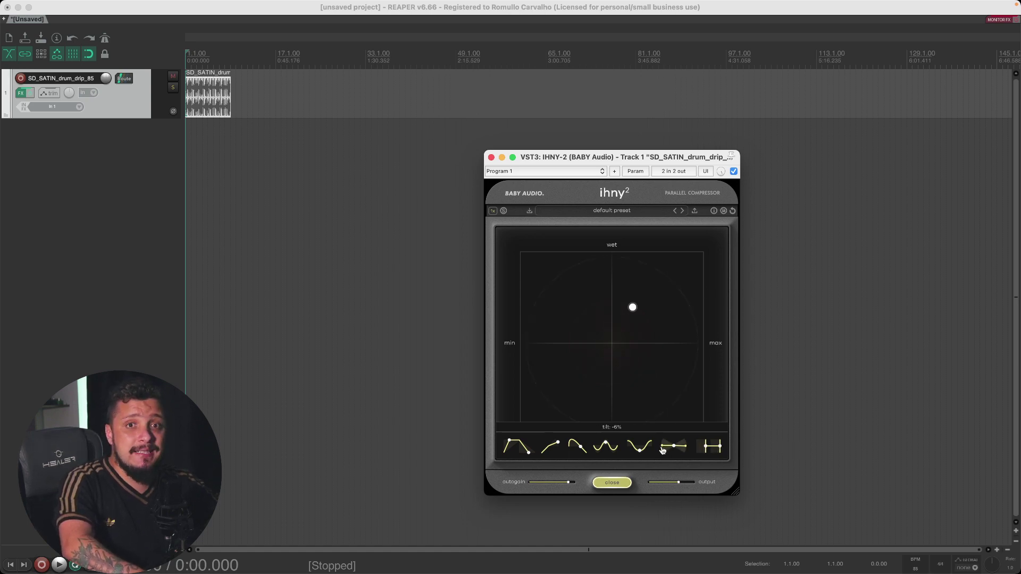
pyautogui.press('space')
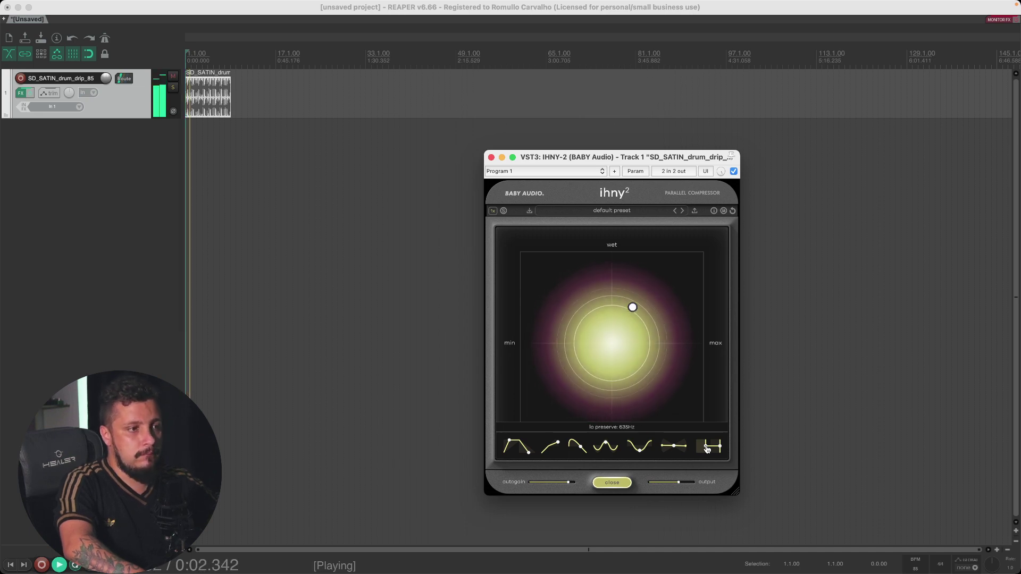
pyautogui.moveTo(707, 449); pyautogui.dragTo(757, 463)
pyautogui.press('space')
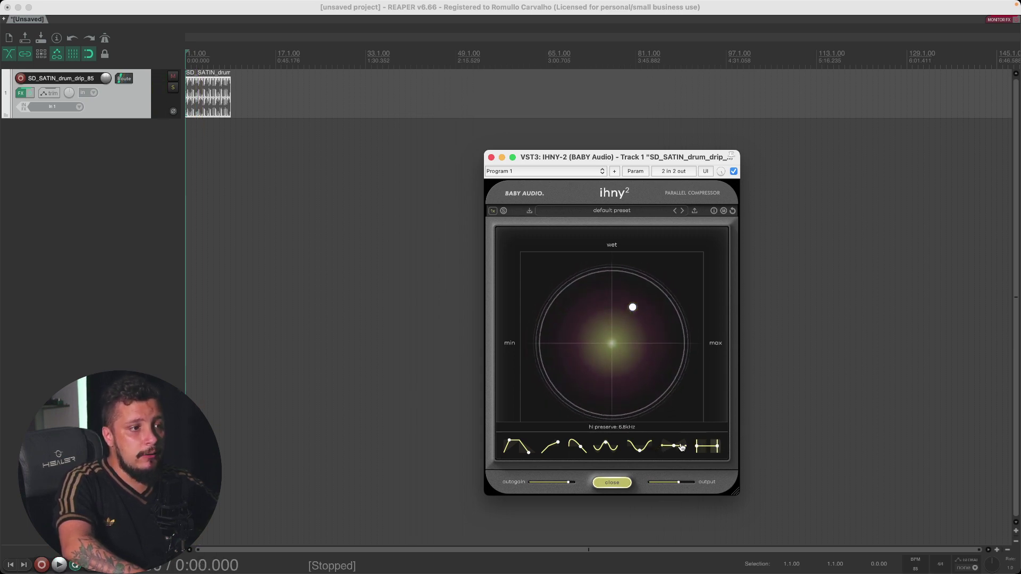
# Audition the drum loop with hi preserve at 635 Hz, stop playback, and return hi preserve to its maximum.
pyautogui.press('space')
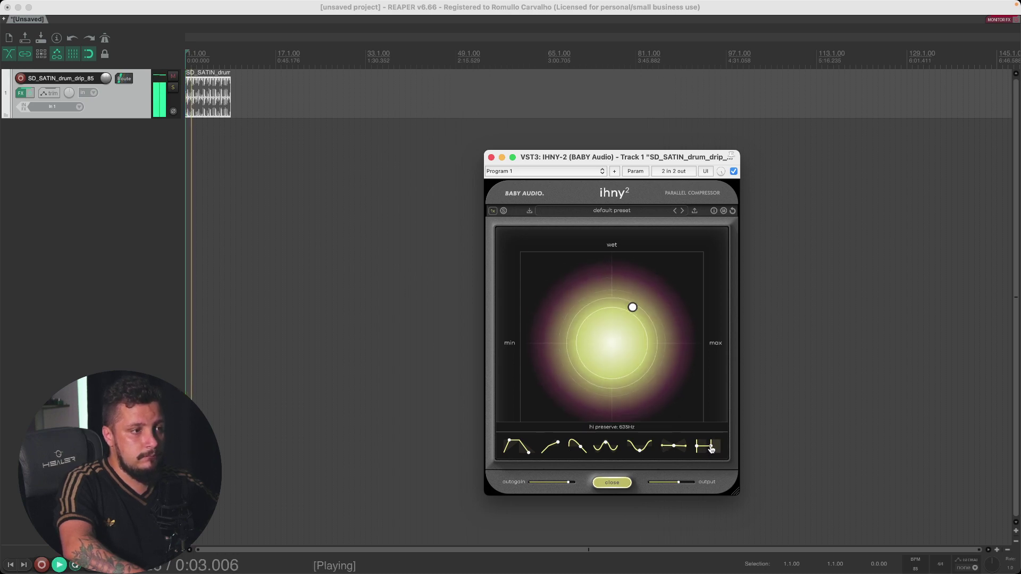
pyautogui.press('space')
pyautogui.moveTo(711, 449); pyautogui.dragTo(725, 449)
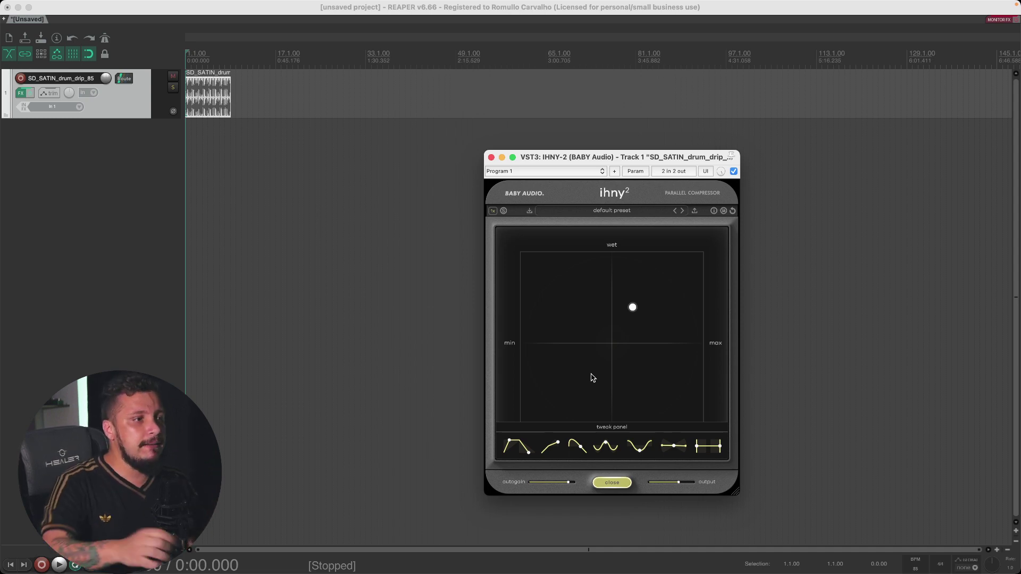
# Set the XY control near its center, at about 51% wet and 60% amount.
pyautogui.moveTo(633, 311); pyautogui.dragTo(631, 343)
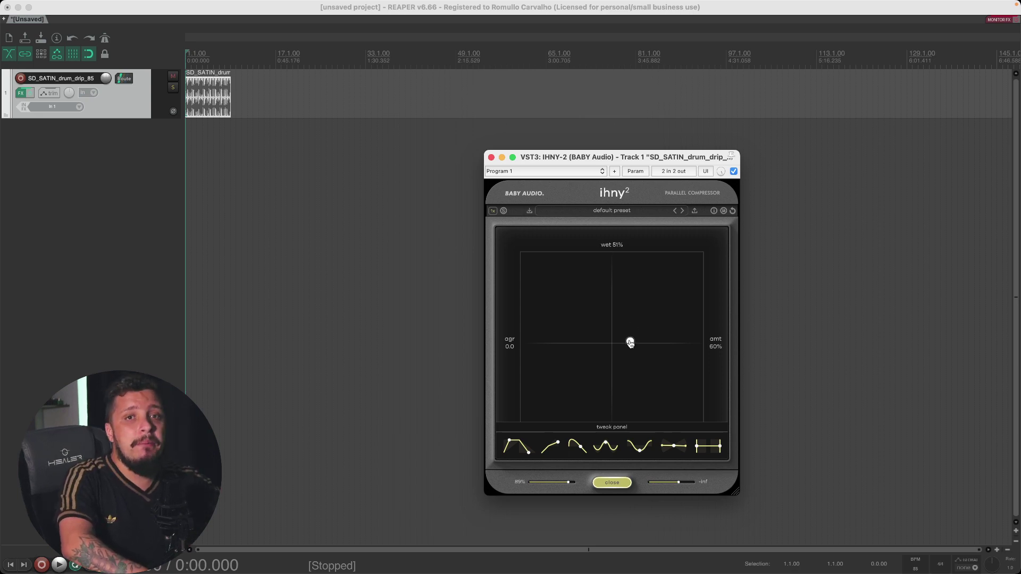
pyautogui.moveTo(630, 343); pyautogui.dragTo(630, 342)
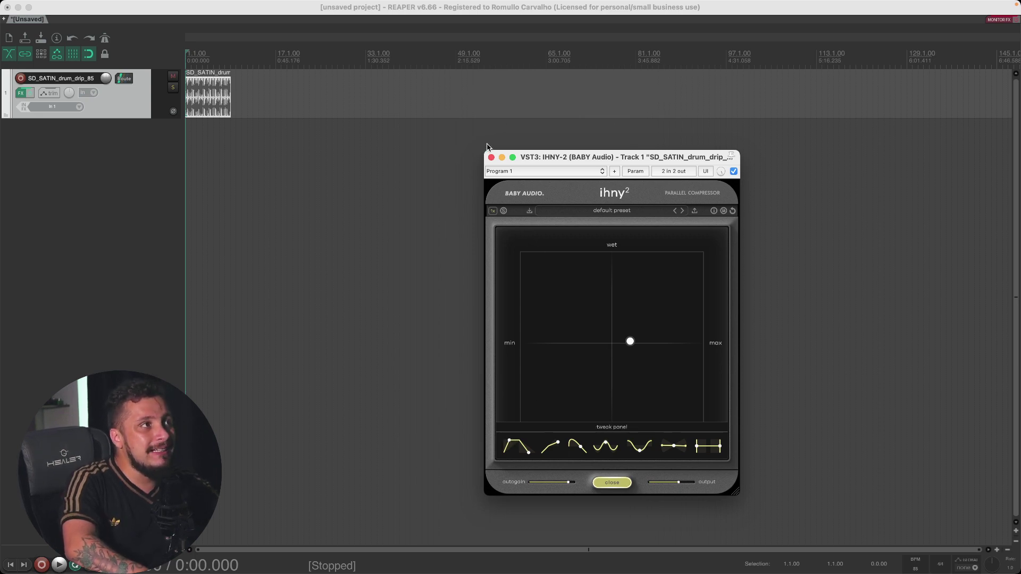
# Switch to Safari and show the babyaud.io IHNY-2 product page in full screen.
pyautogui.moveTo(503, 559)
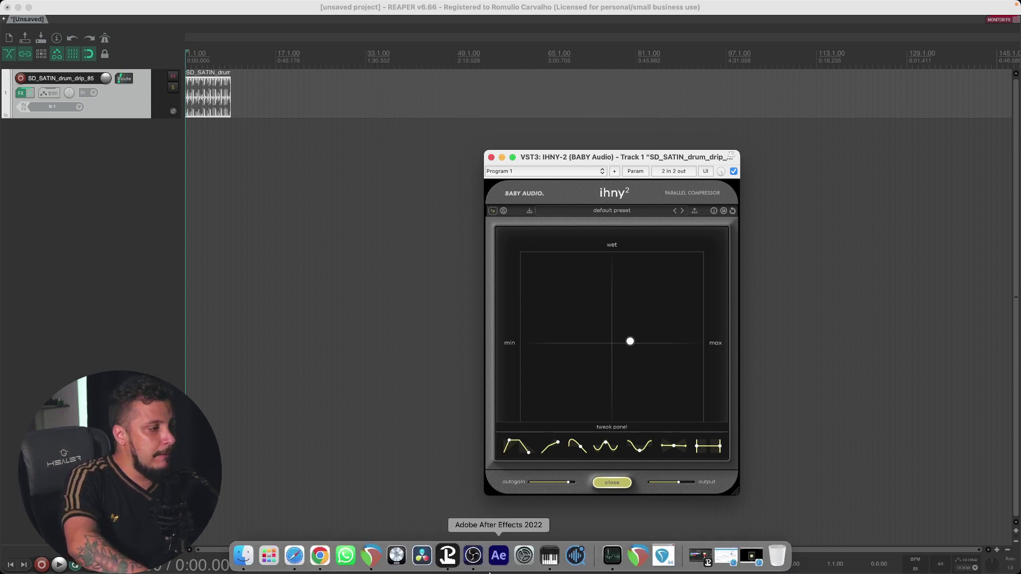
pyautogui.click(303, 557)
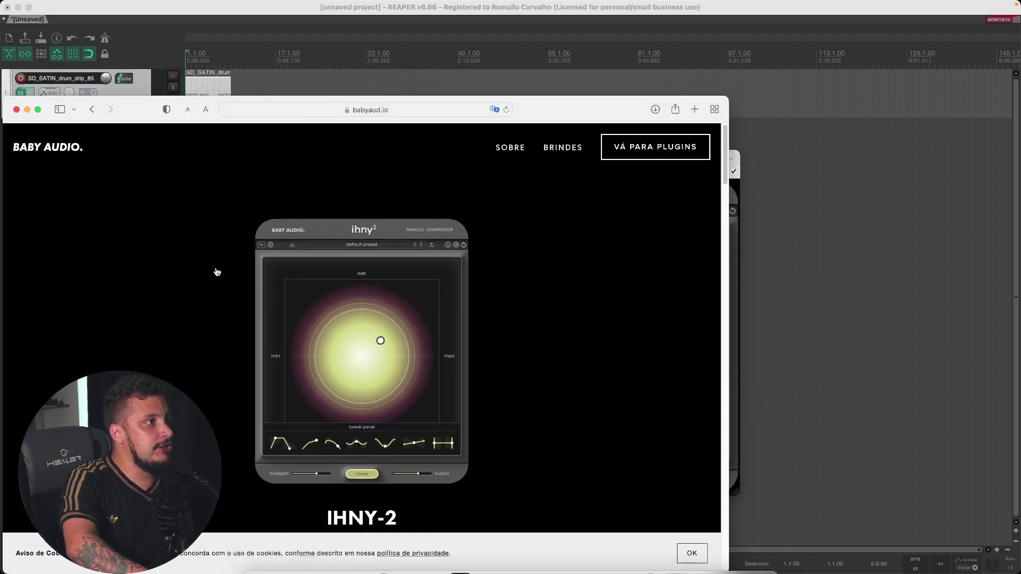
pyautogui.click(38, 110)
# Examine the IHNY-2 product page's price, bundle, trial and upgrade options and its feature descriptions, and return to the page's beginning.
pyautogui.scroll(-1, 409, 330)
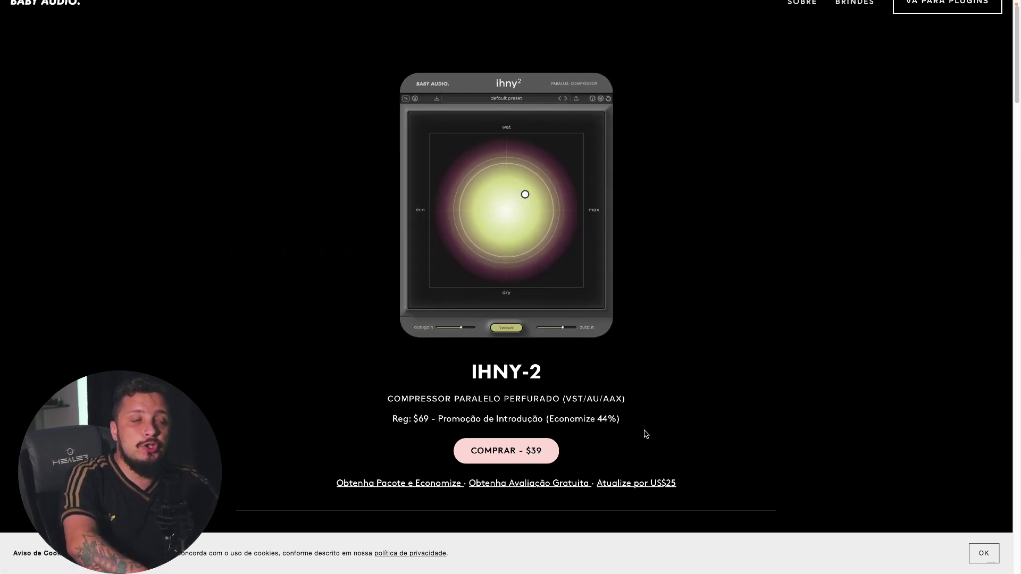
pyautogui.scroll(-1, 646, 434)
pyautogui.scroll(-1, 646, 434)
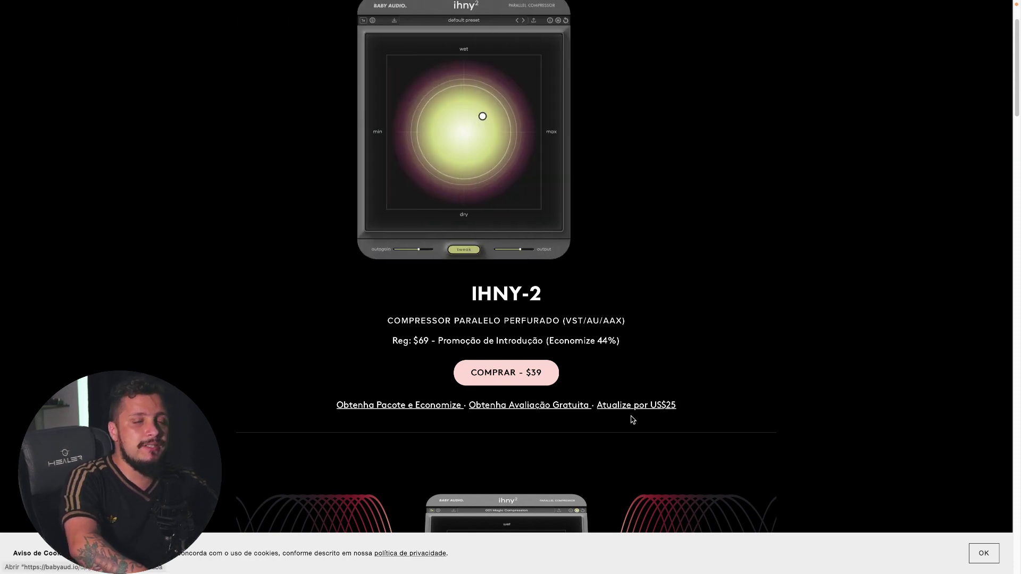
pyautogui.scroll(-4, 634, 420)
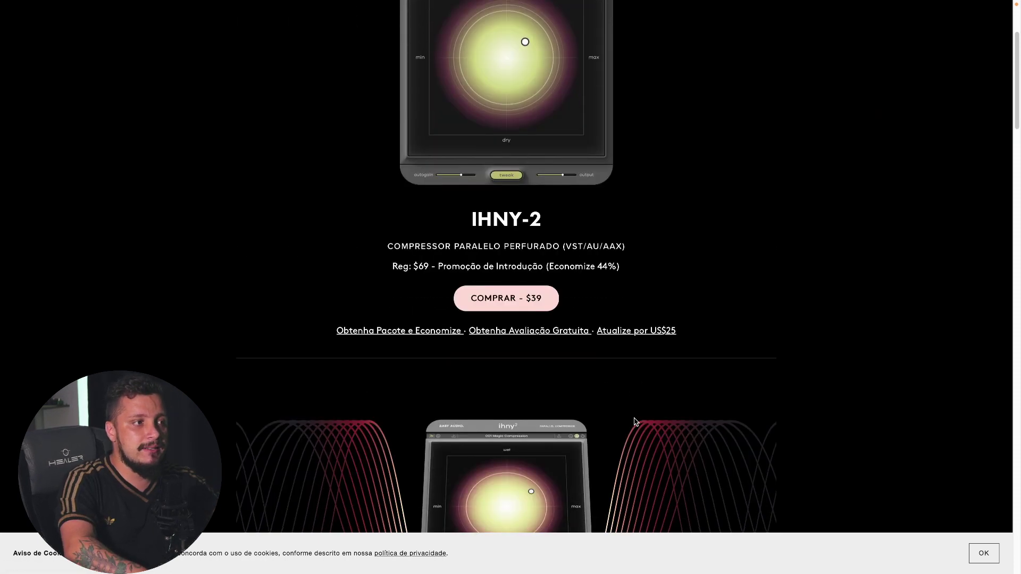
pyautogui.scroll(-12, 634, 423)
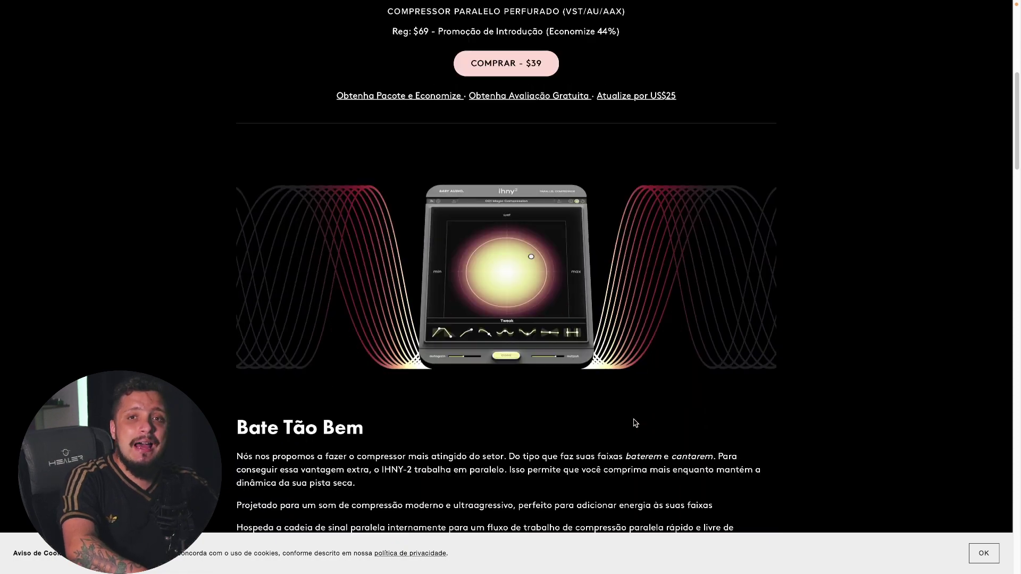
pyautogui.scroll(-18, 636, 423)
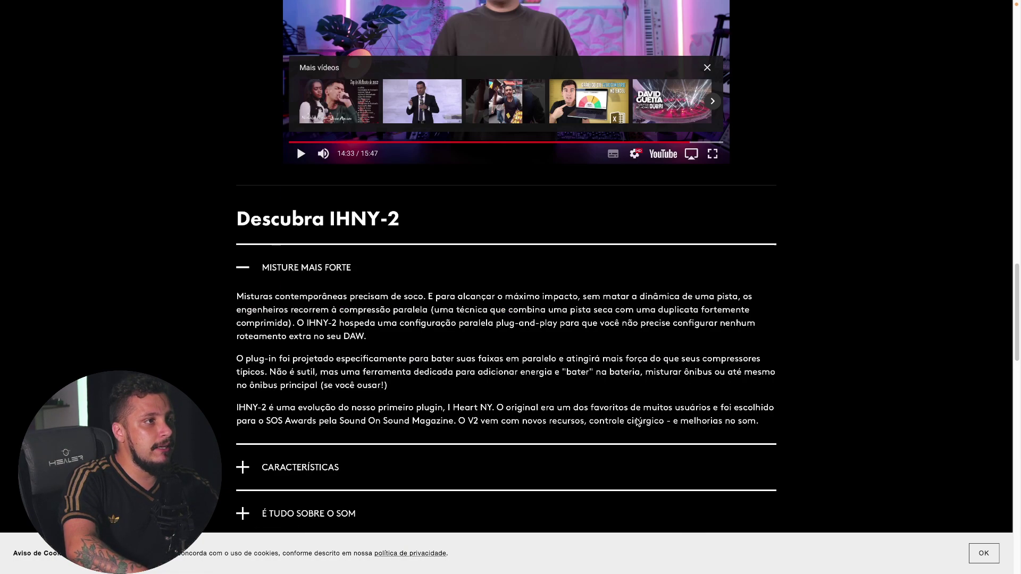
pyautogui.scroll(-1, 643, 424)
pyautogui.scroll(20, 819, 315)
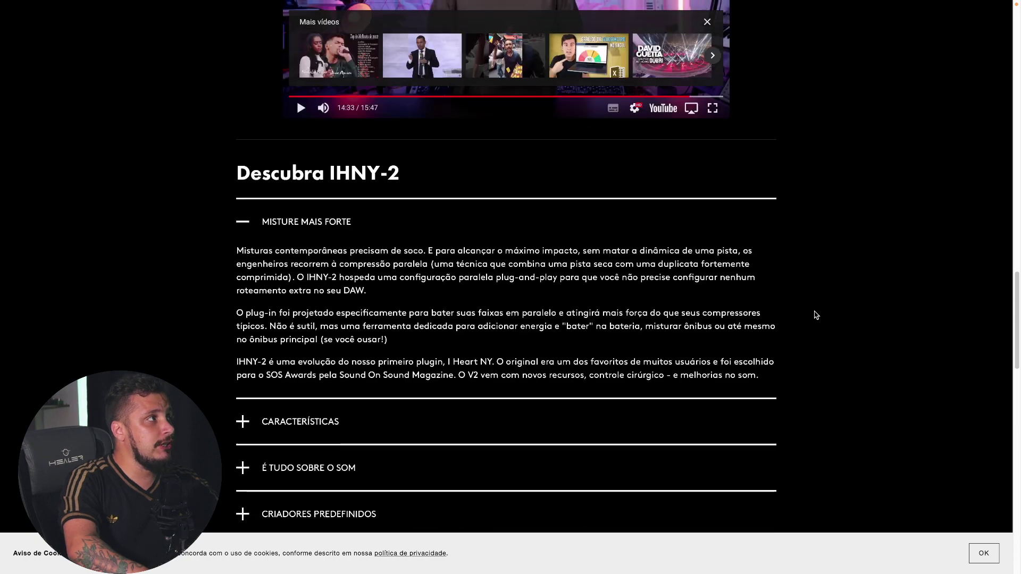
pyautogui.scroll(3, 815, 317)
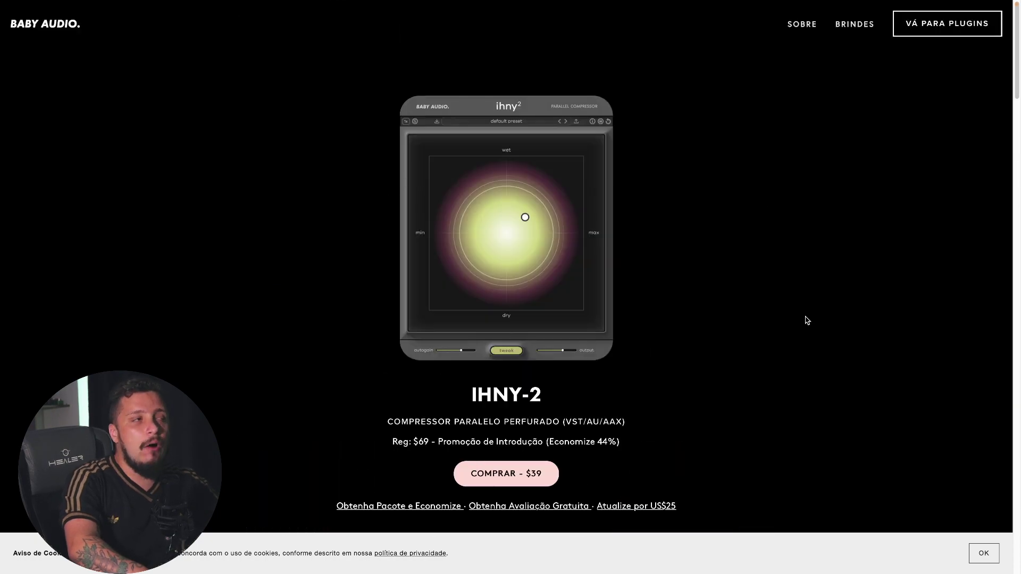